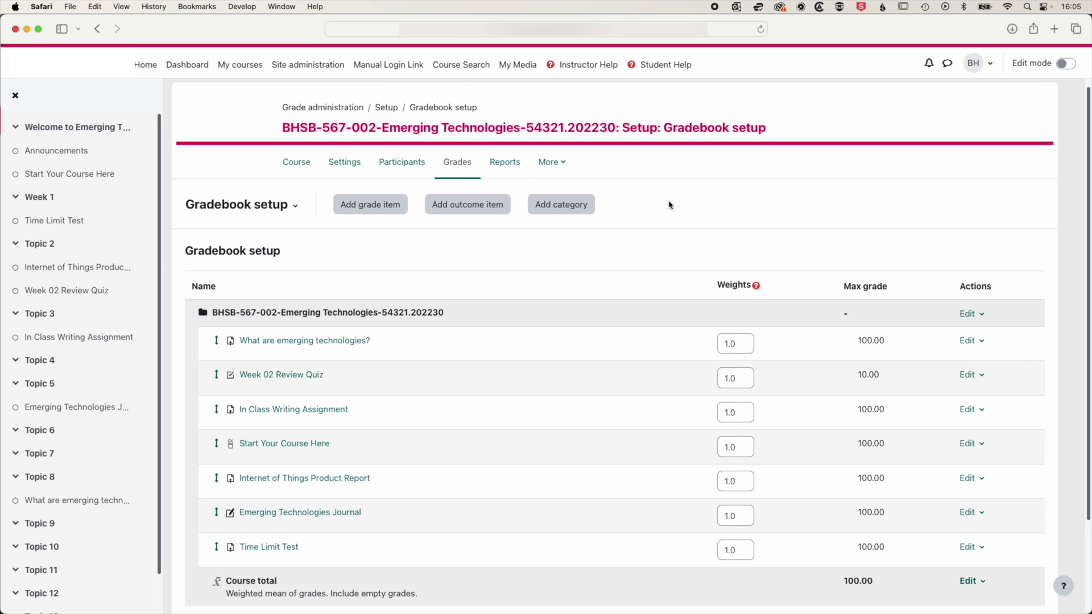
Step: Add a grade category named 'Assignments', change its maximum grade from 100 to 30, and save
{"action": "key", "text": "super+Tab"}
{"action": "key", "text": "super+Tab"}
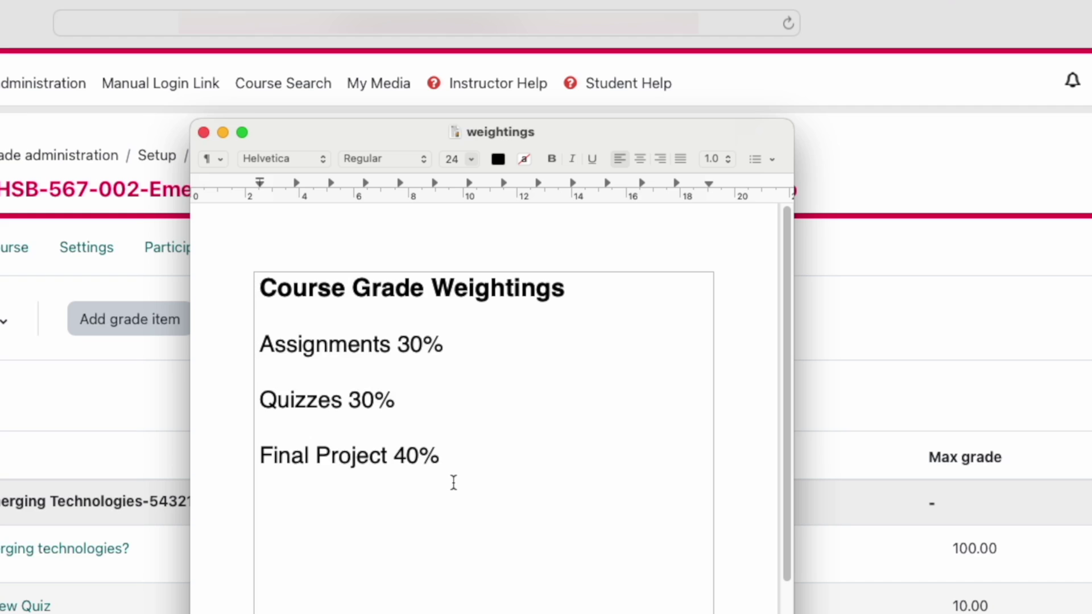
{"action": "left_click", "coordinate": [902, 396]}
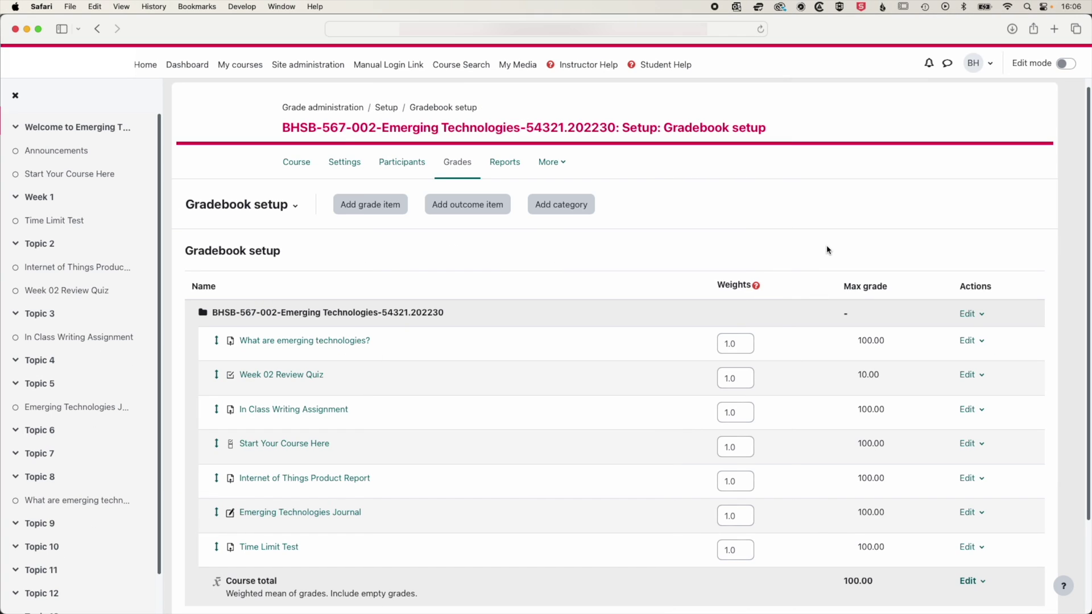
{"action": "left_click", "coordinate": [572, 213]}
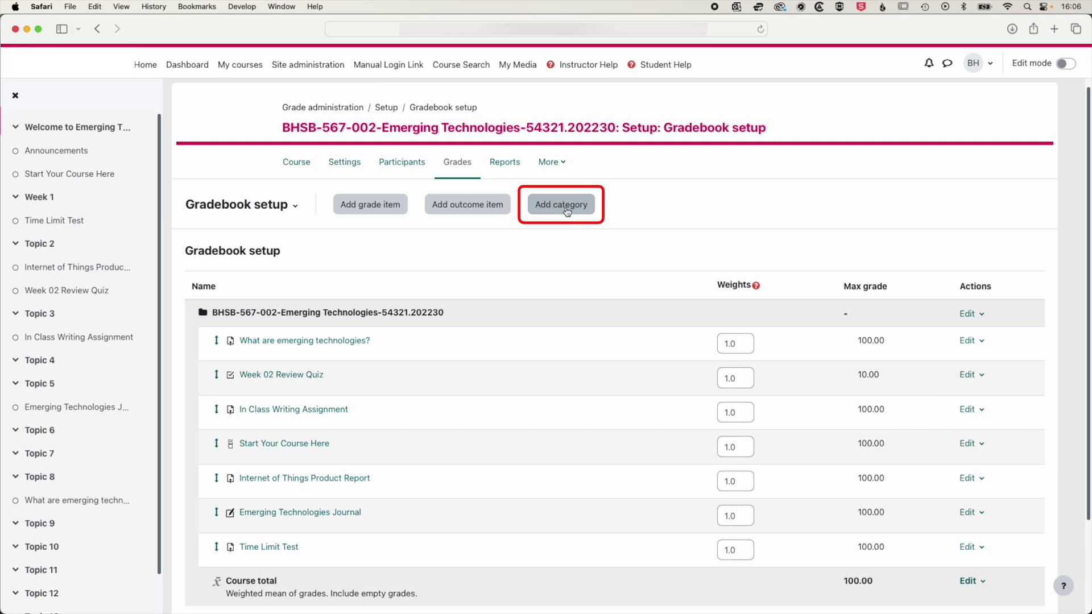
{"action": "left_click", "coordinate": [566, 211]}
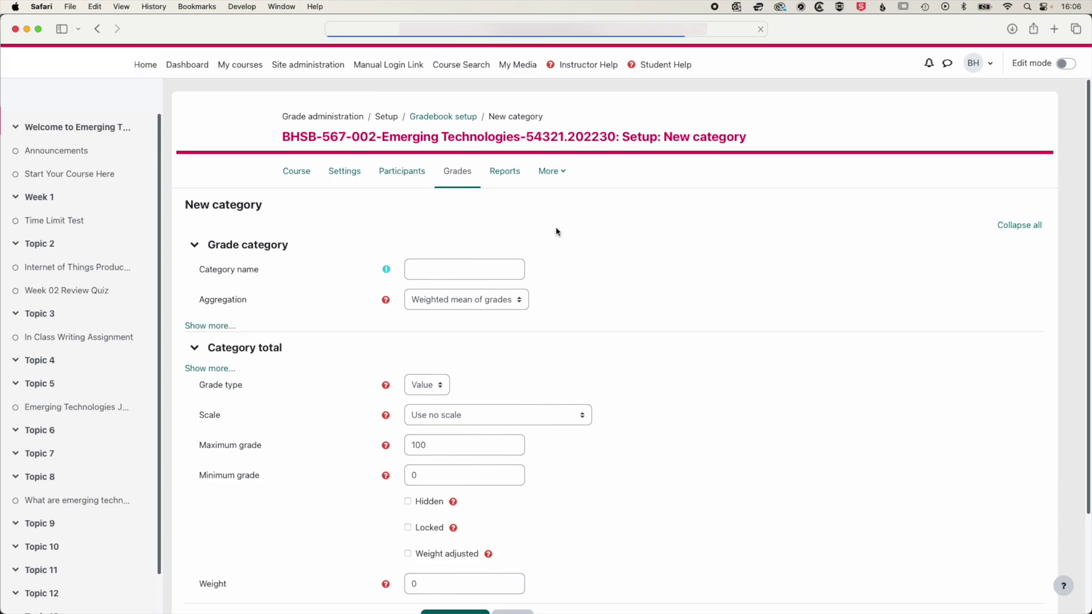
{"action": "left_click", "coordinate": [476, 268]}
{"action": "type", "text": "Assignments"}
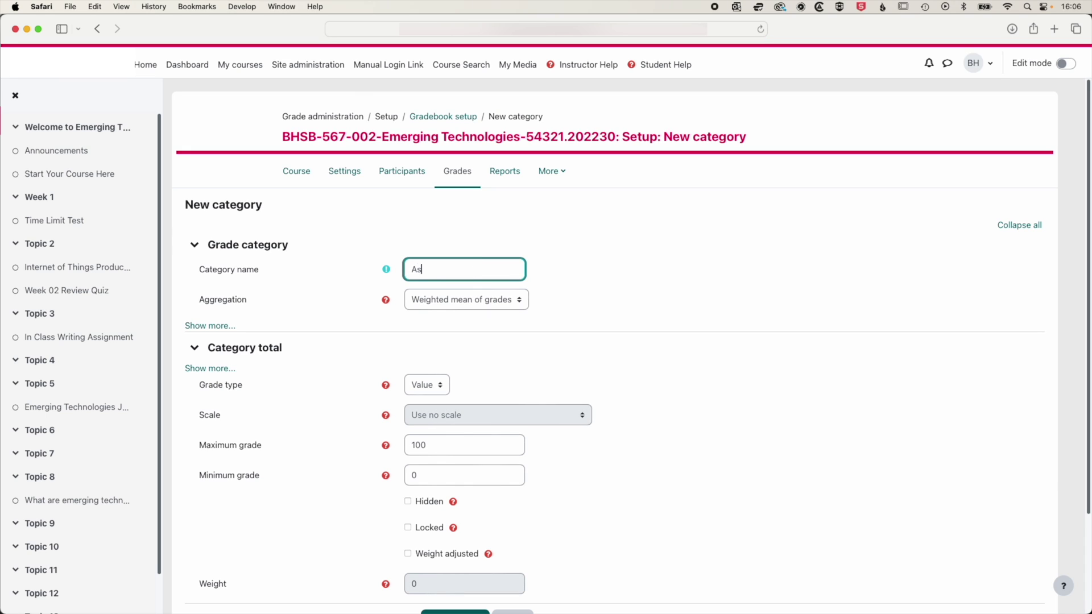
{"action": "left_click", "coordinate": [731, 284]}
{"action": "scroll", "coordinate": [730, 285], "scroll_direction": "down", "scroll_amount": 4}
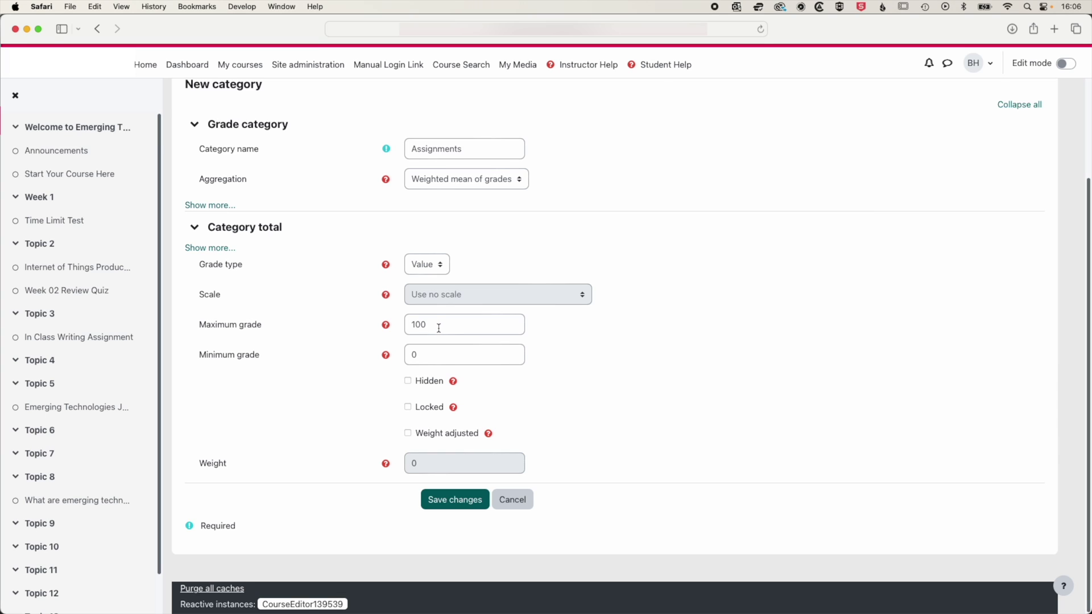
{"action": "left_click_drag", "start_coordinate": [440, 328], "coordinate": [406, 327]}
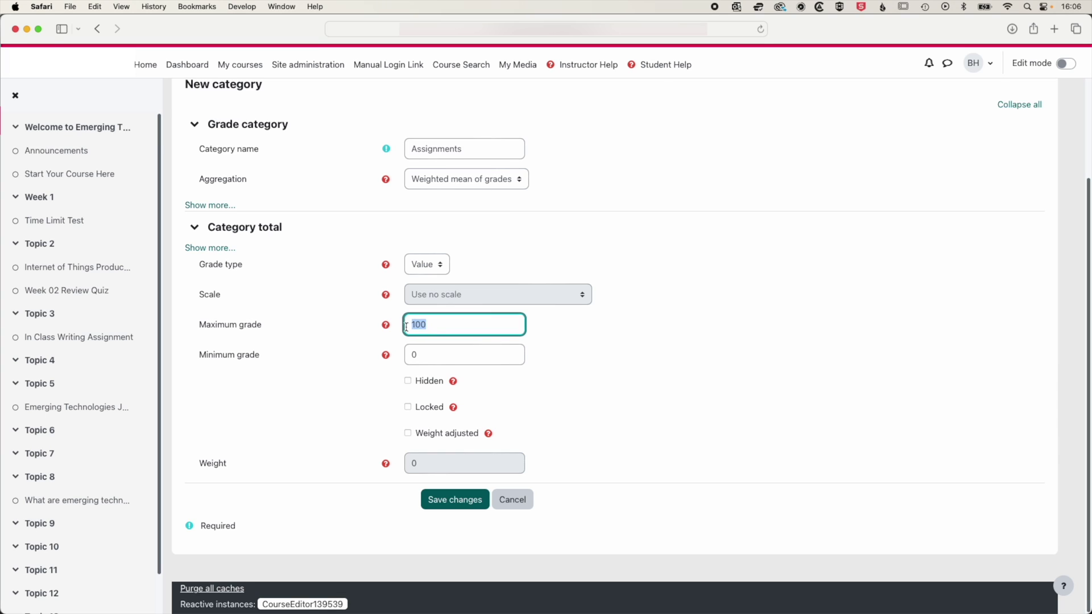
{"action": "type", "text": "30"}
{"action": "left_click", "coordinate": [612, 327]}
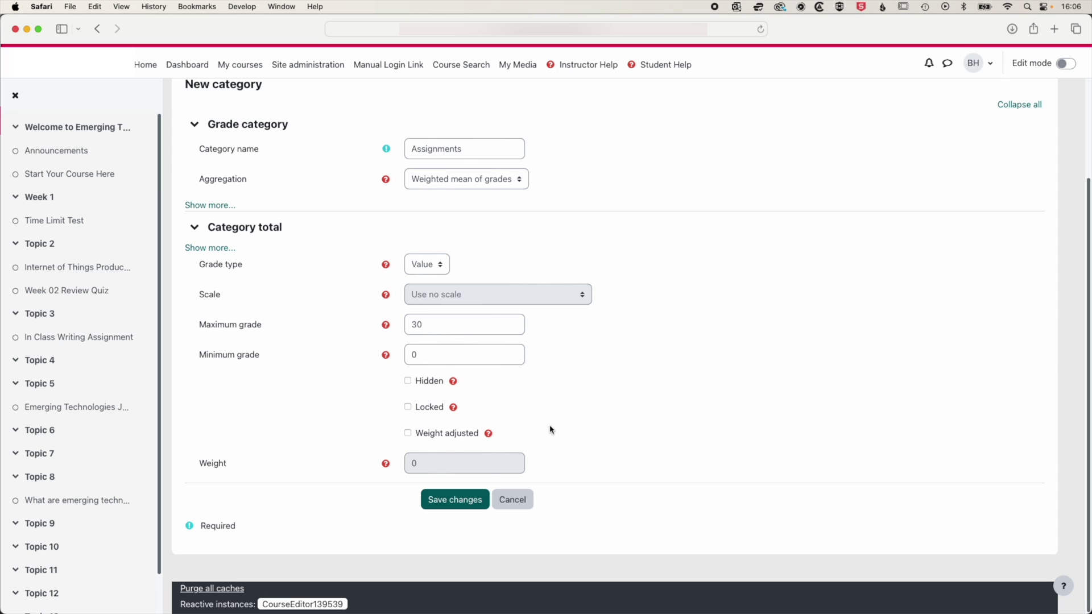
{"action": "left_click", "coordinate": [464, 502]}
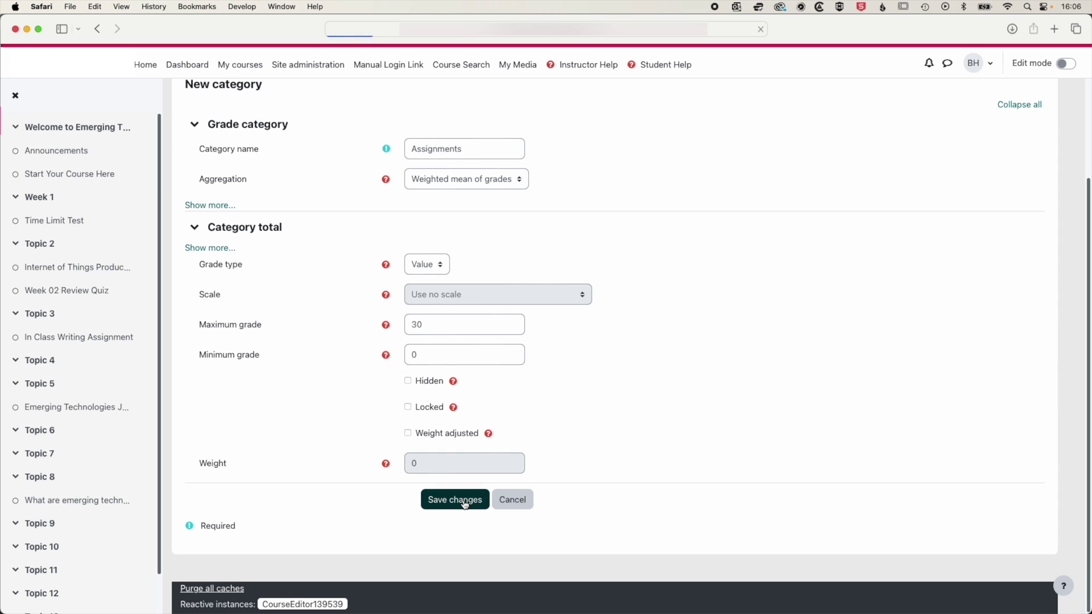
Step: Add a 'Quizzes' category with Category total maximum grade changed from 100 to 30, and save
{"action": "scroll", "coordinate": [544, 427], "scroll_direction": "down", "scroll_amount": 3}
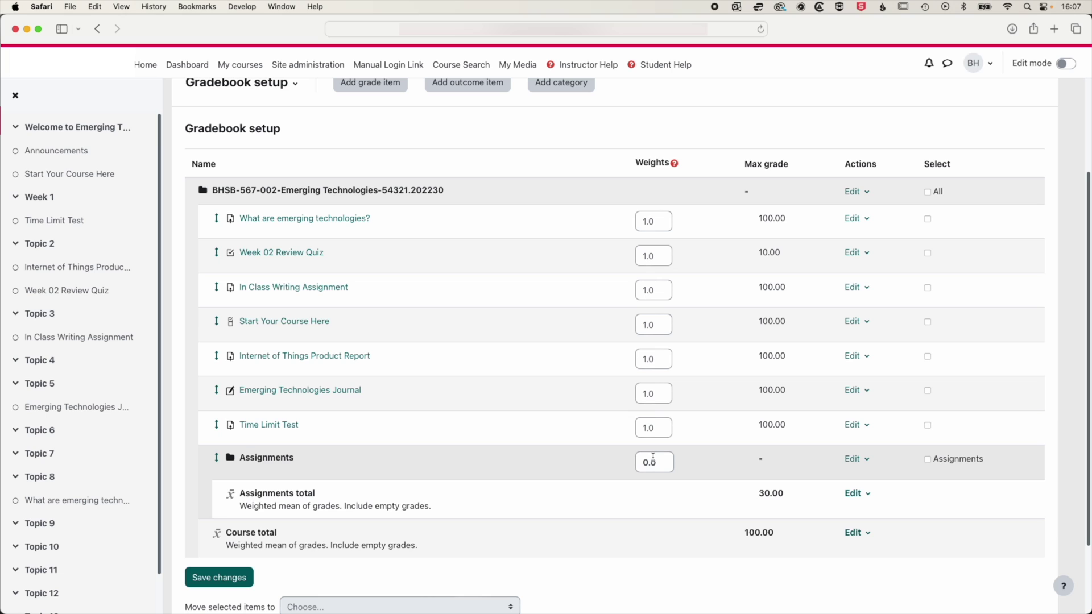
{"action": "scroll", "coordinate": [480, 117], "scroll_direction": "up", "scroll_amount": 3}
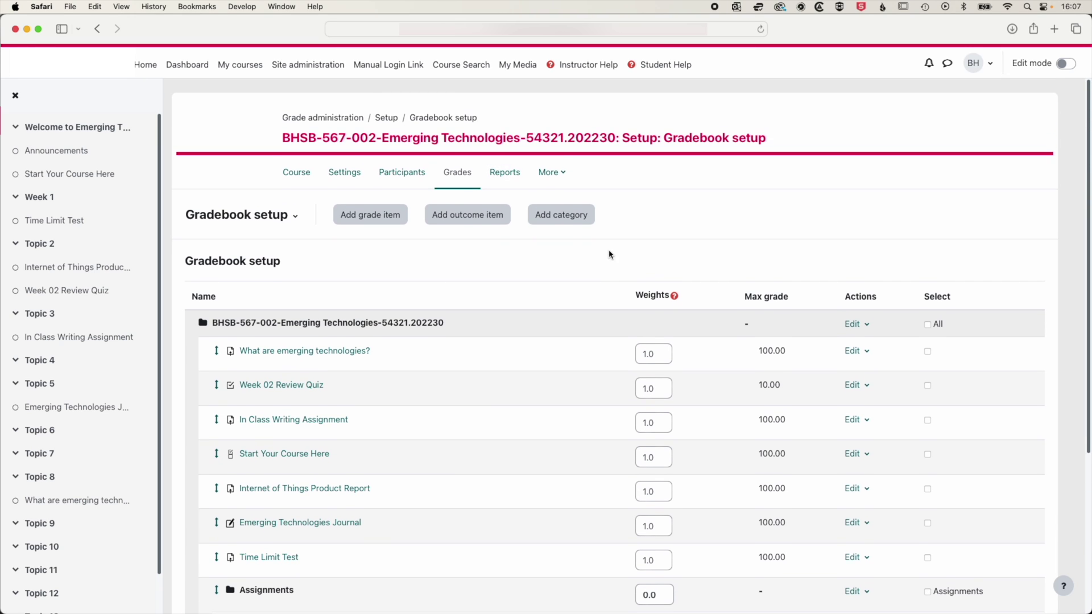
{"action": "left_click", "coordinate": [564, 216]}
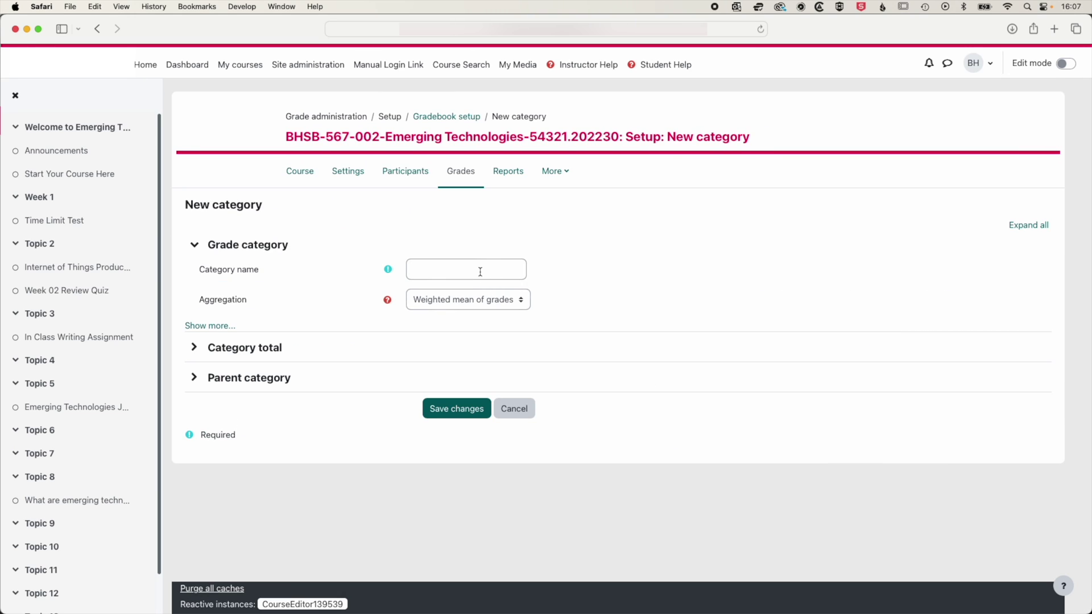
{"action": "left_click", "coordinate": [481, 272]}
{"action": "type", "text": "Quiz"}
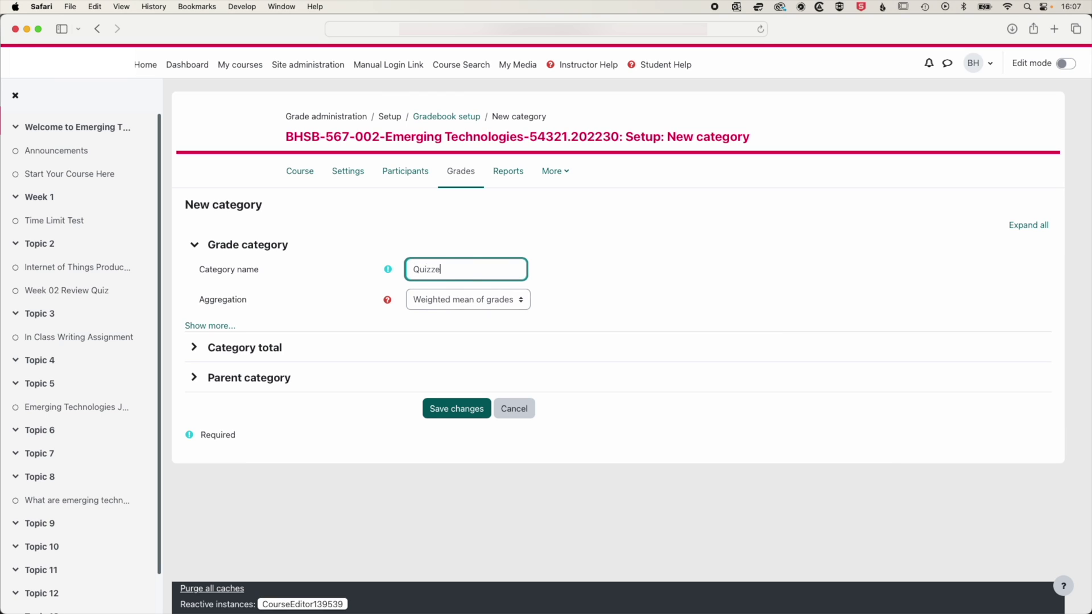
{"action": "type", "text": "zes"}
{"action": "left_click", "coordinate": [243, 348]}
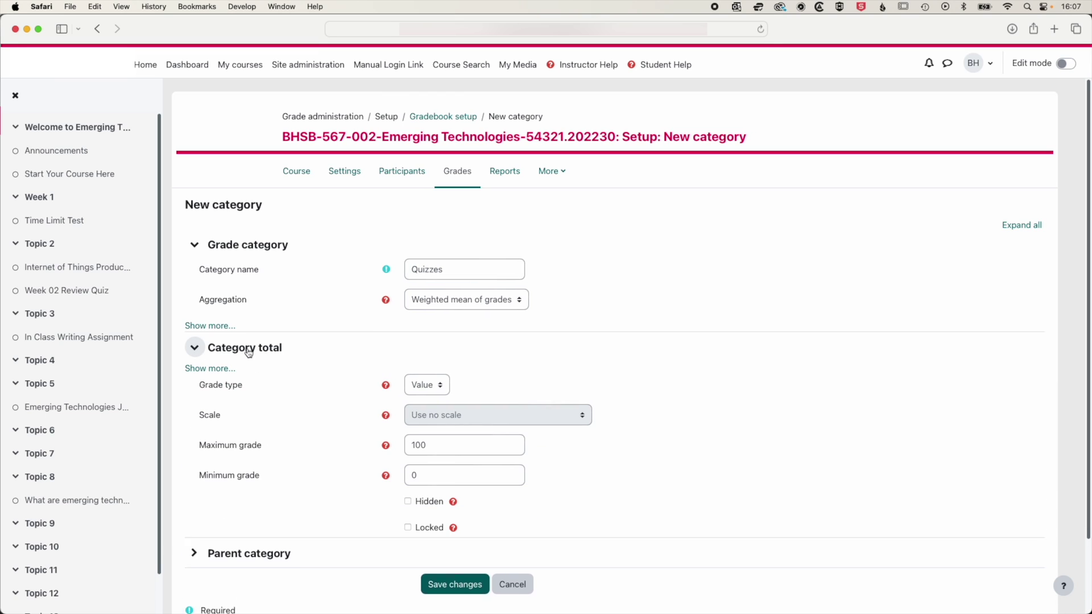
{"action": "scroll", "coordinate": [516, 344], "scroll_direction": "down", "scroll_amount": 3}
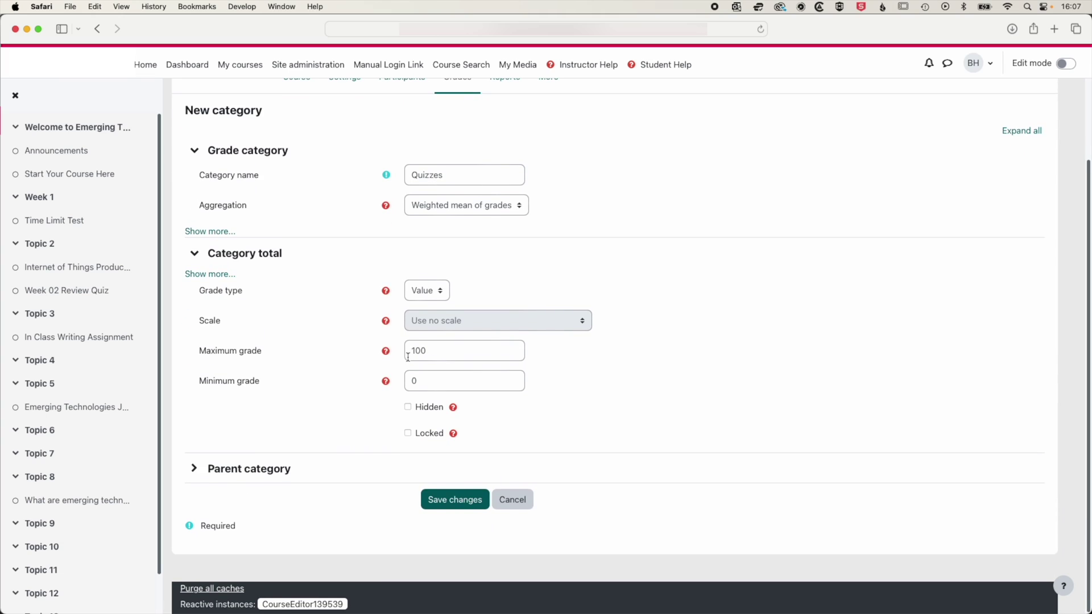
{"action": "double_click", "coordinate": [437, 353]}
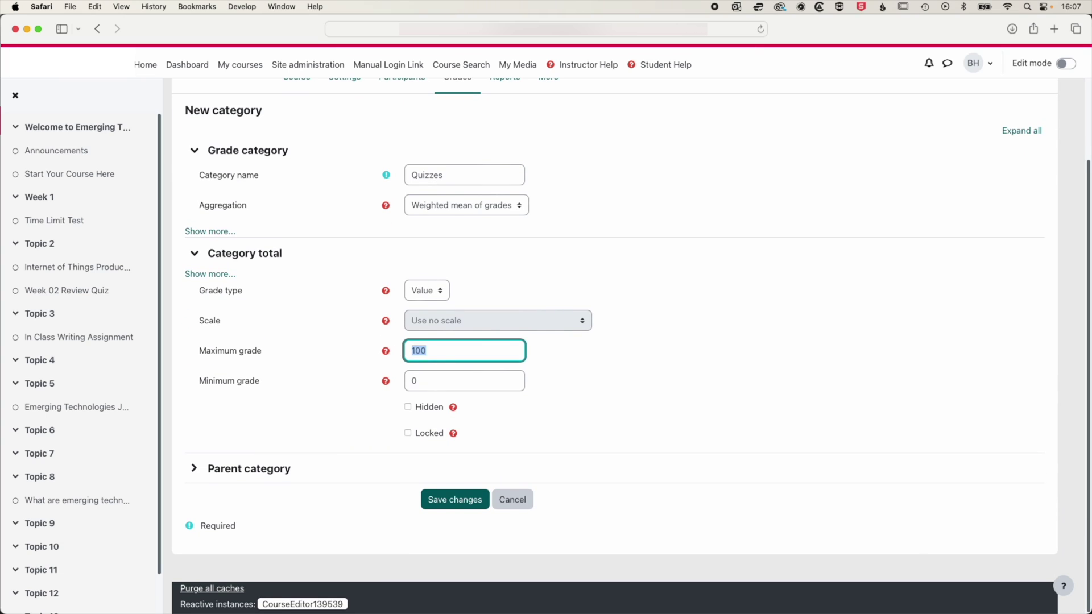
{"action": "type", "text": "30"}
{"action": "left_click", "coordinate": [447, 503]}
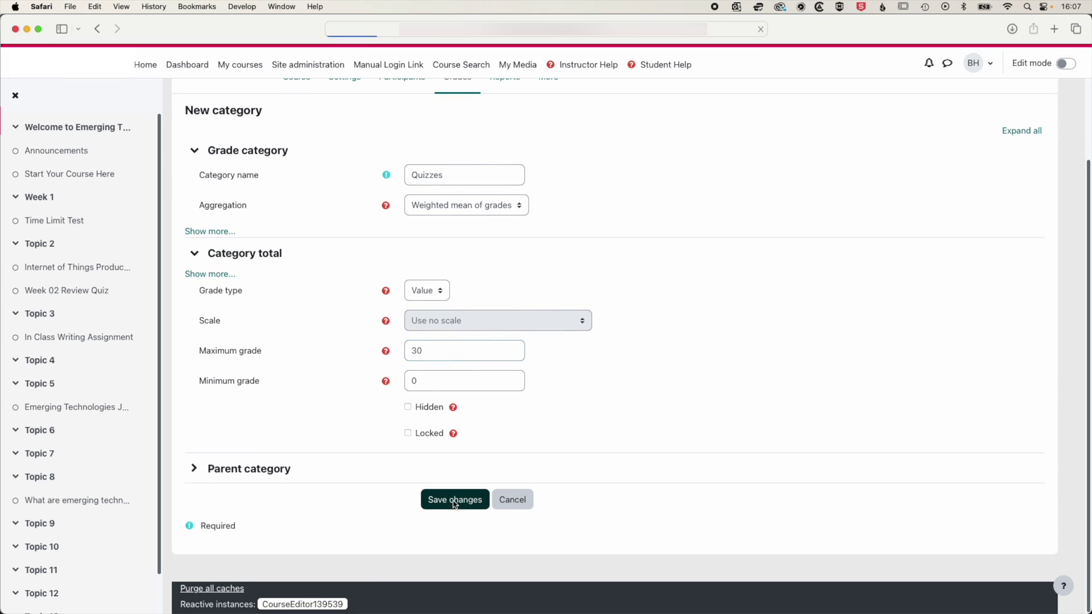
Step: Add a 'Final Project' category with maximum grade 40, save it, and continue past recalculation
{"action": "scroll", "coordinate": [677, 344], "scroll_direction": "down", "scroll_amount": 6}
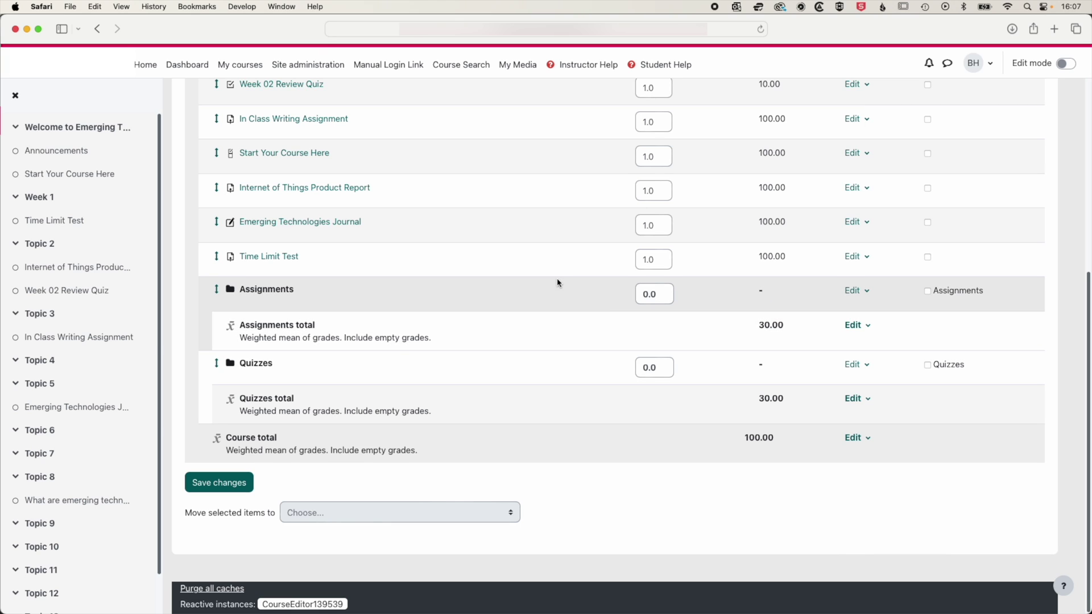
{"action": "scroll", "coordinate": [560, 285], "scroll_direction": "up", "scroll_amount": 6}
{"action": "left_click", "coordinate": [563, 224]}
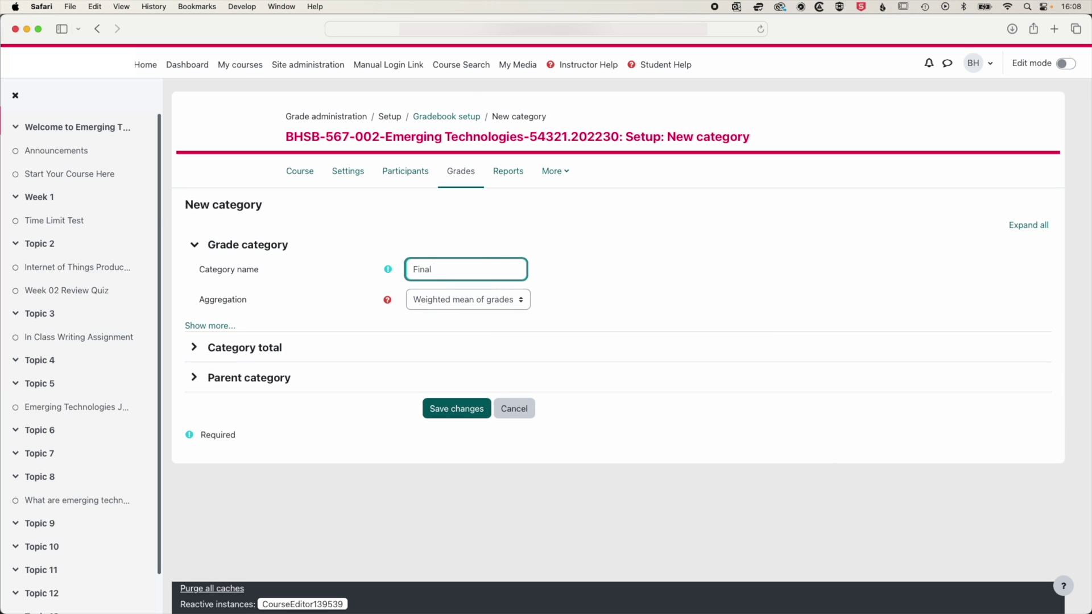
{"action": "type", "text": "Final Project"}
{"action": "left_click", "coordinate": [243, 349]}
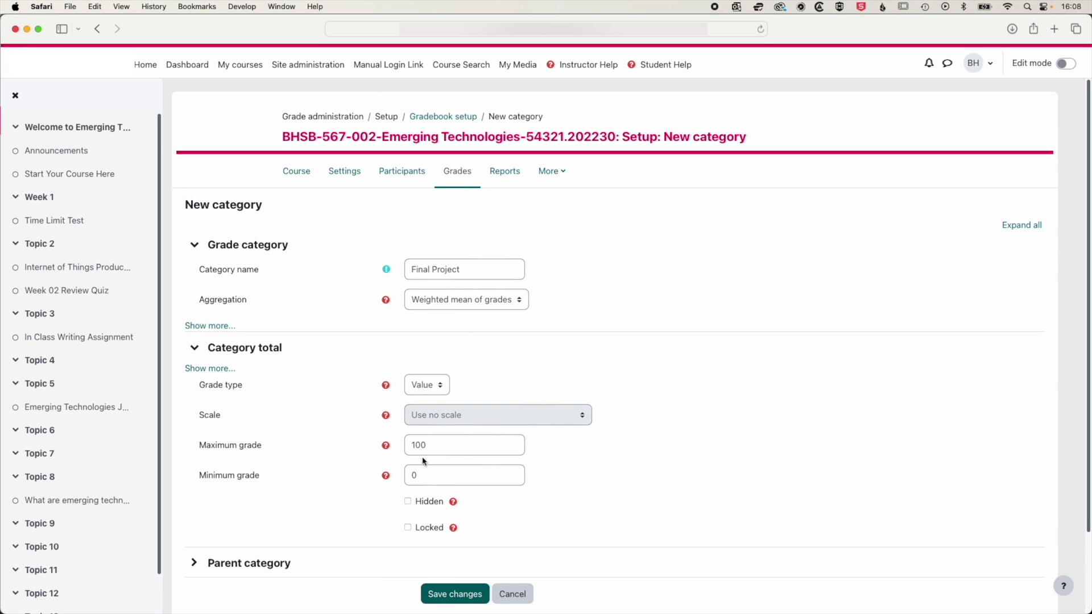
{"action": "left_click_drag", "start_coordinate": [444, 444], "coordinate": [373, 447]}
{"action": "type", "text": "40"}
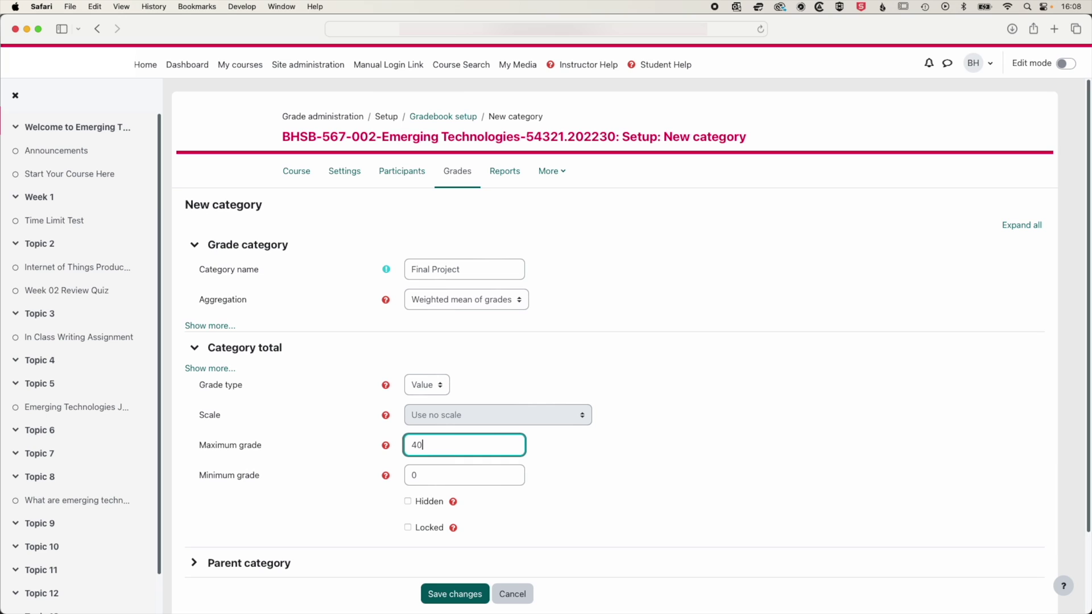
{"action": "left_click", "coordinate": [453, 593]}
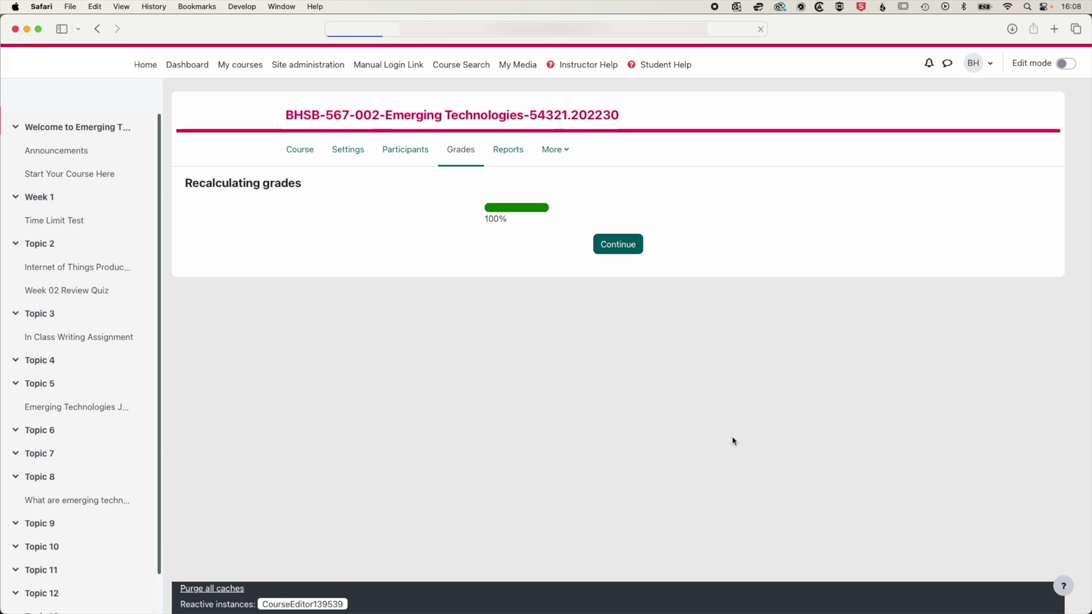
{"action": "left_click", "coordinate": [615, 245]}
Step: Enter category weights of 30 for Assignments, 30 for Quizzes and 40 for Final Project, then save
{"action": "scroll", "coordinate": [595, 276], "scroll_direction": "down", "scroll_amount": 5}
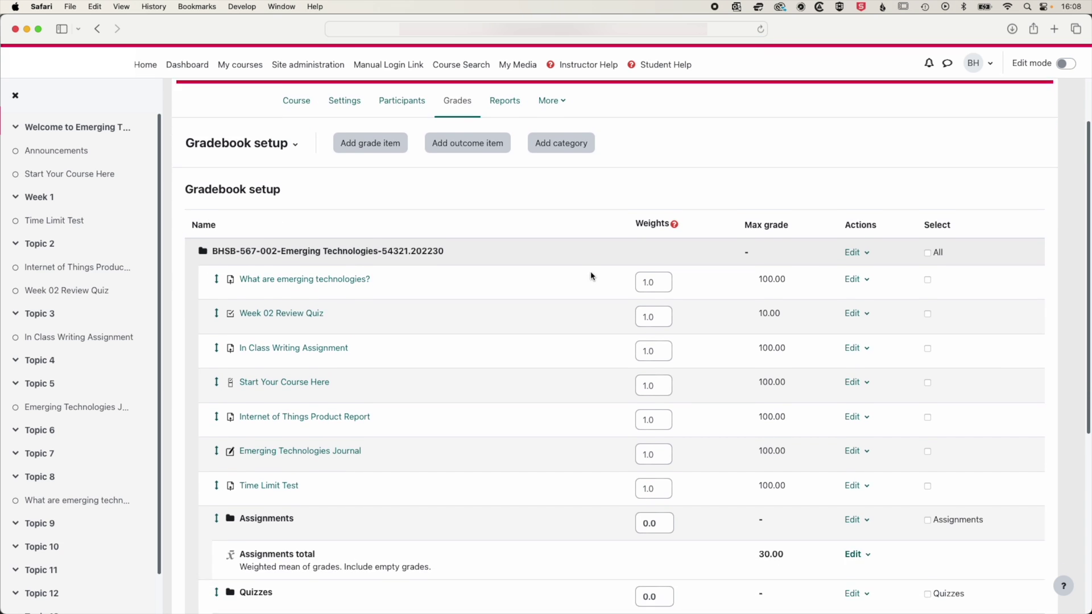
{"action": "scroll", "coordinate": [592, 277], "scroll_direction": "down", "scroll_amount": 2}
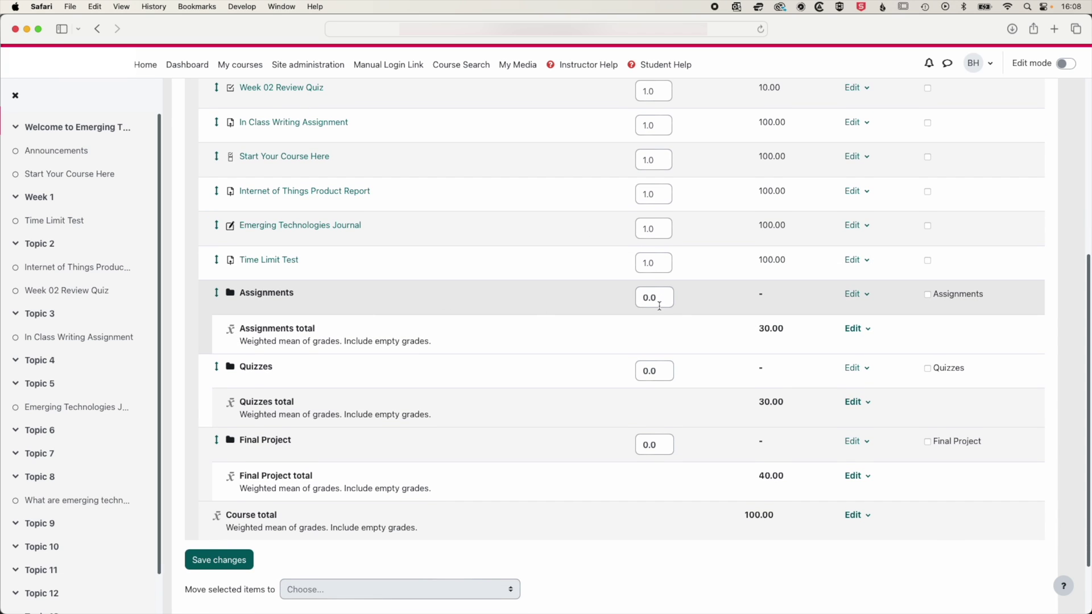
{"action": "scroll", "coordinate": [653, 297], "scroll_direction": "up", "scroll_amount": 3}
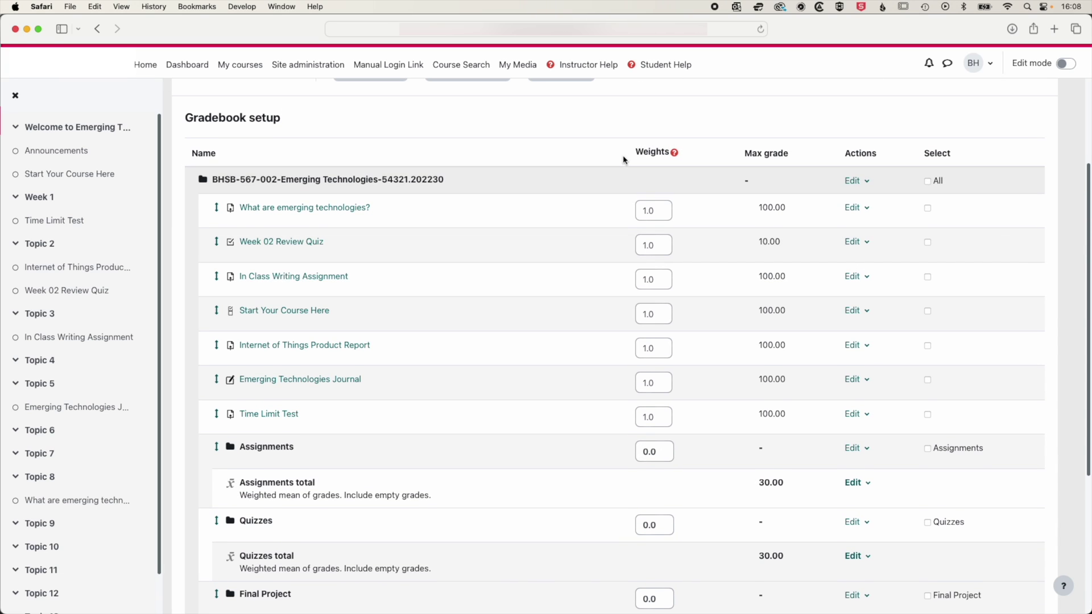
{"action": "scroll", "coordinate": [654, 316], "scroll_direction": "down", "scroll_amount": 4}
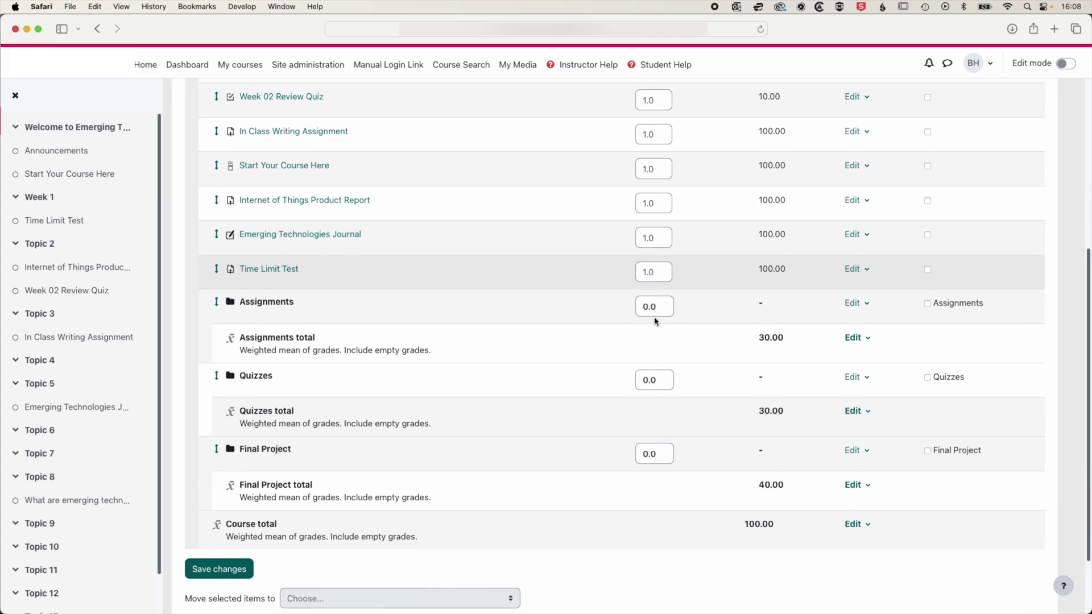
{"action": "double_click", "coordinate": [653, 266]}
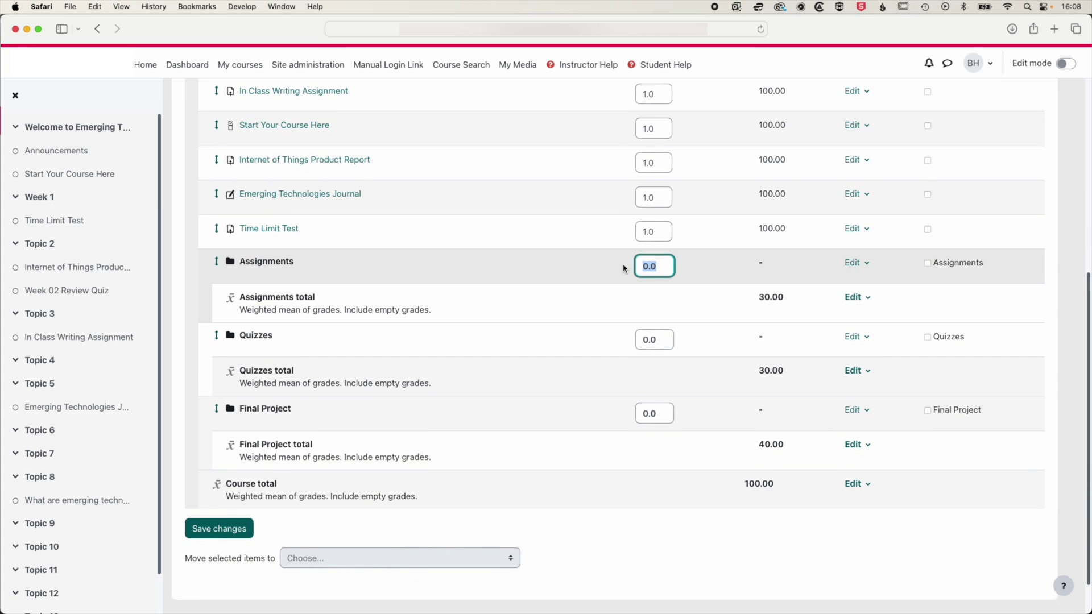
{"action": "type", "text": "3"}
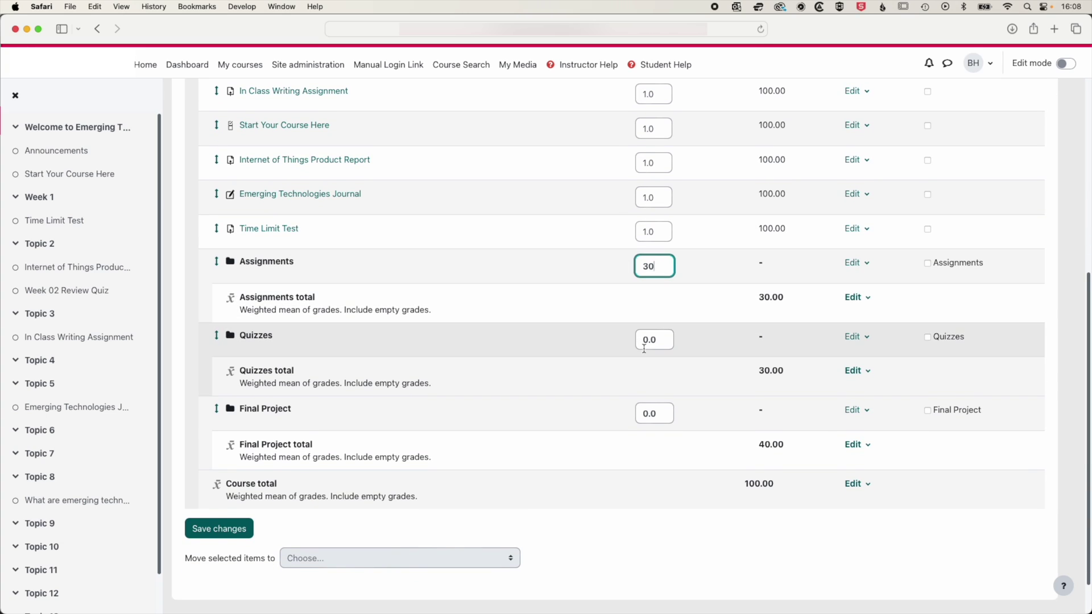
{"action": "type", "text": "0"}
{"action": "double_click", "coordinate": [661, 342]}
{"action": "type", "text": "3"}
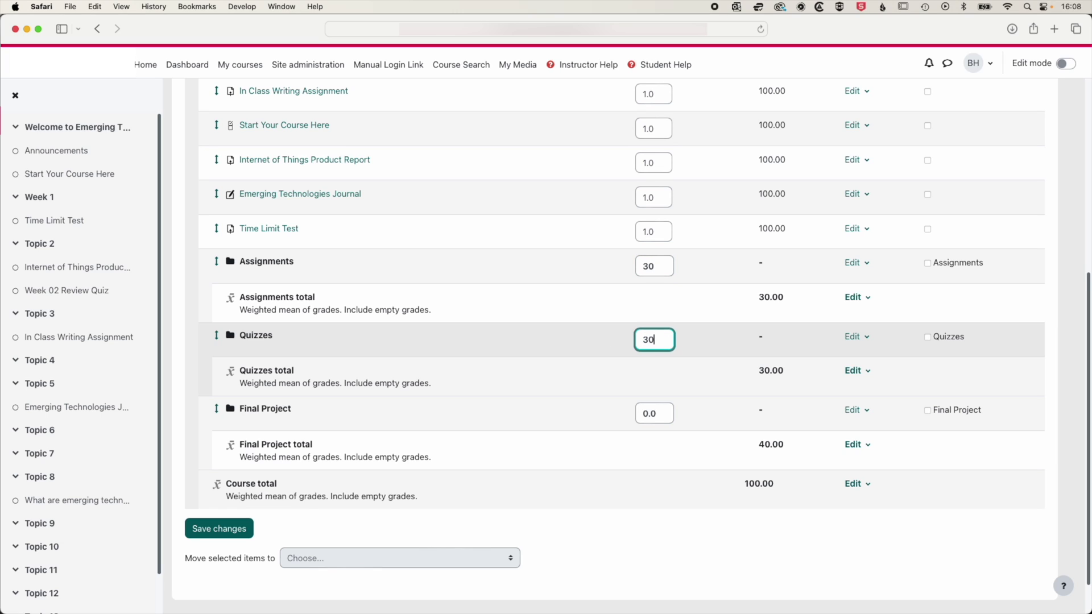
{"action": "type", "text": "0"}
{"action": "double_click", "coordinate": [652, 413]}
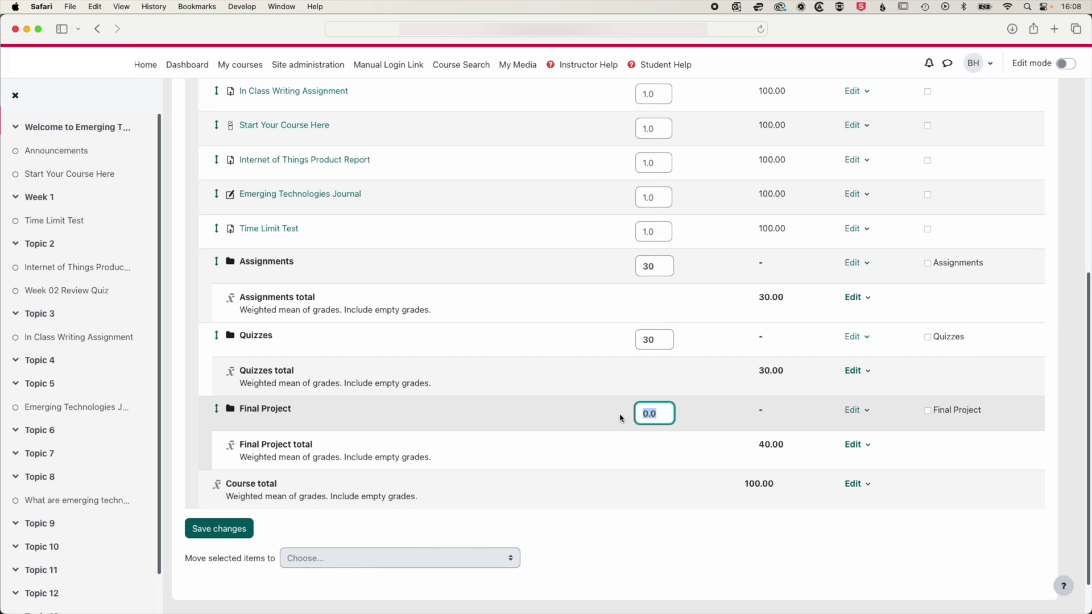
{"action": "type", "text": "40"}
{"action": "scroll", "coordinate": [621, 256], "scroll_direction": "up", "scroll_amount": 3}
{"action": "scroll", "coordinate": [669, 75], "scroll_direction": "up", "scroll_amount": 2}
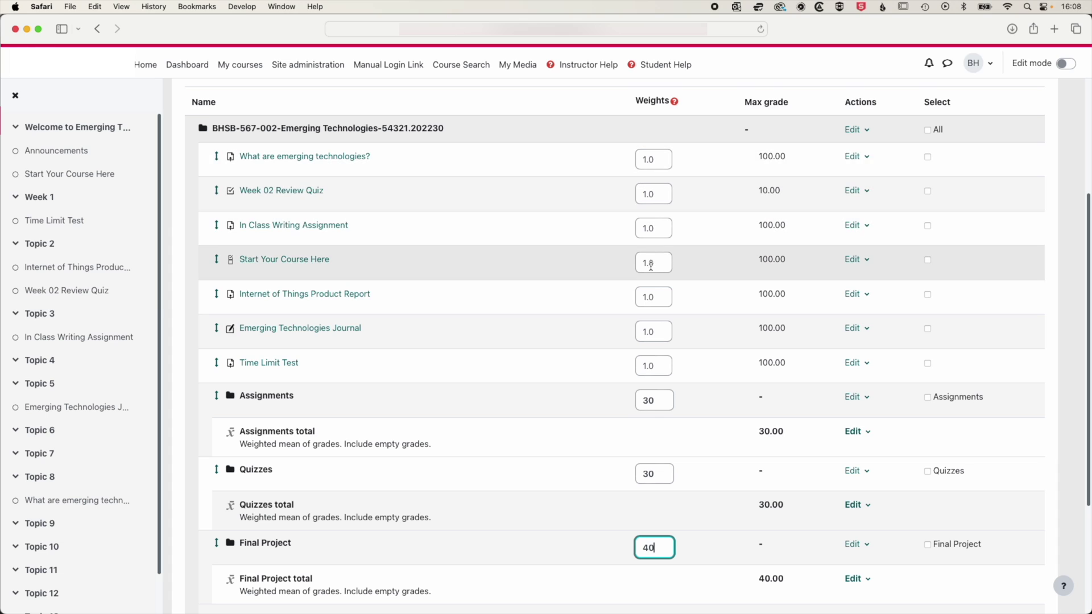
{"action": "scroll", "coordinate": [649, 267], "scroll_direction": "down", "scroll_amount": 4}
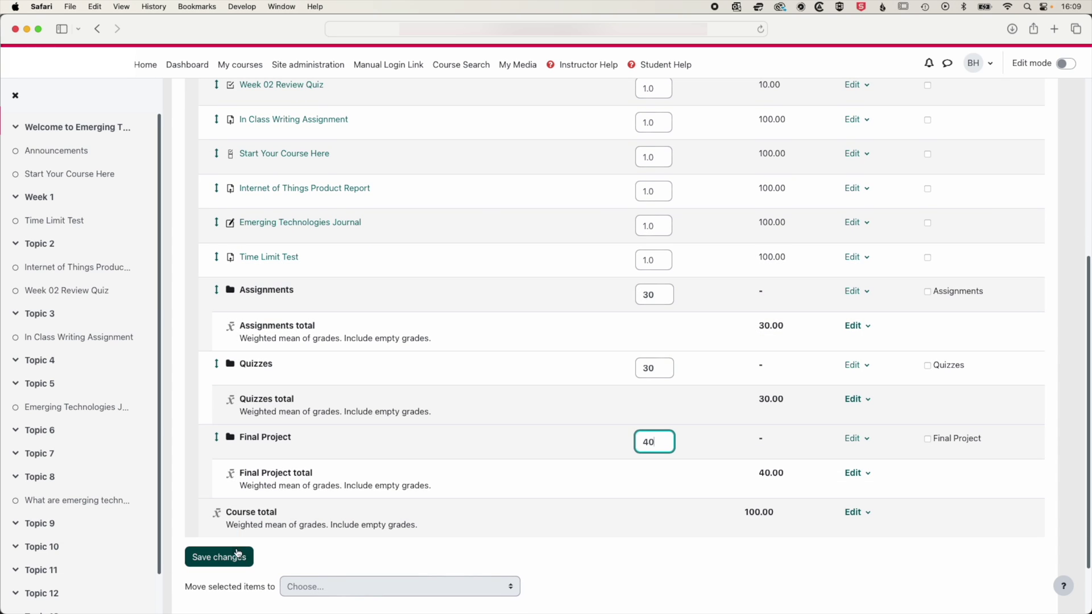
{"action": "left_click", "coordinate": [230, 557]}
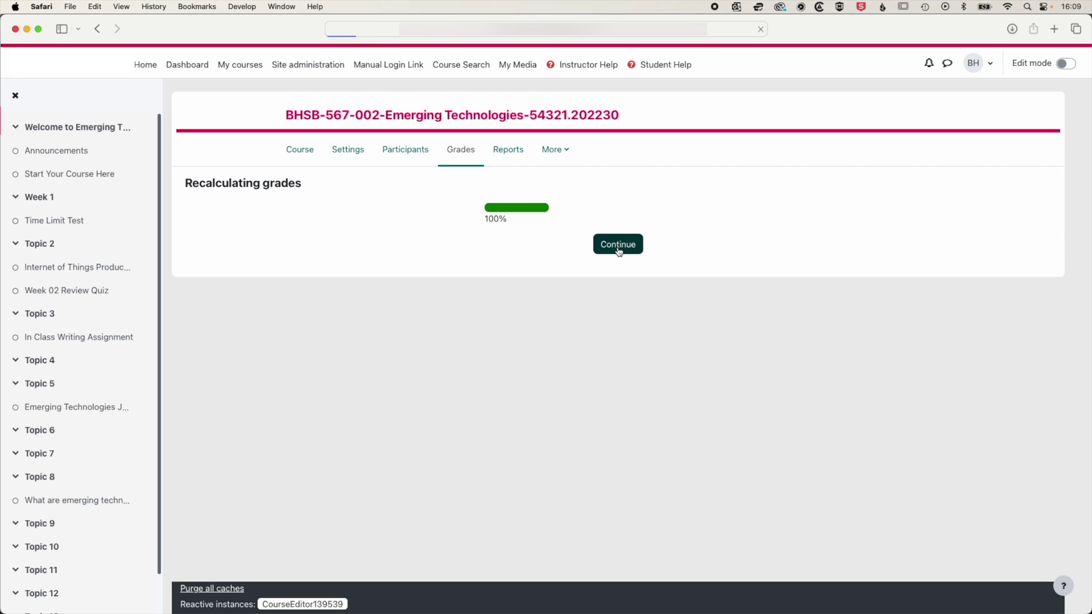
Step: Move 'What are emerging technologies?' to the drop target under the Assignments category
{"action": "left_click", "coordinate": [618, 245]}
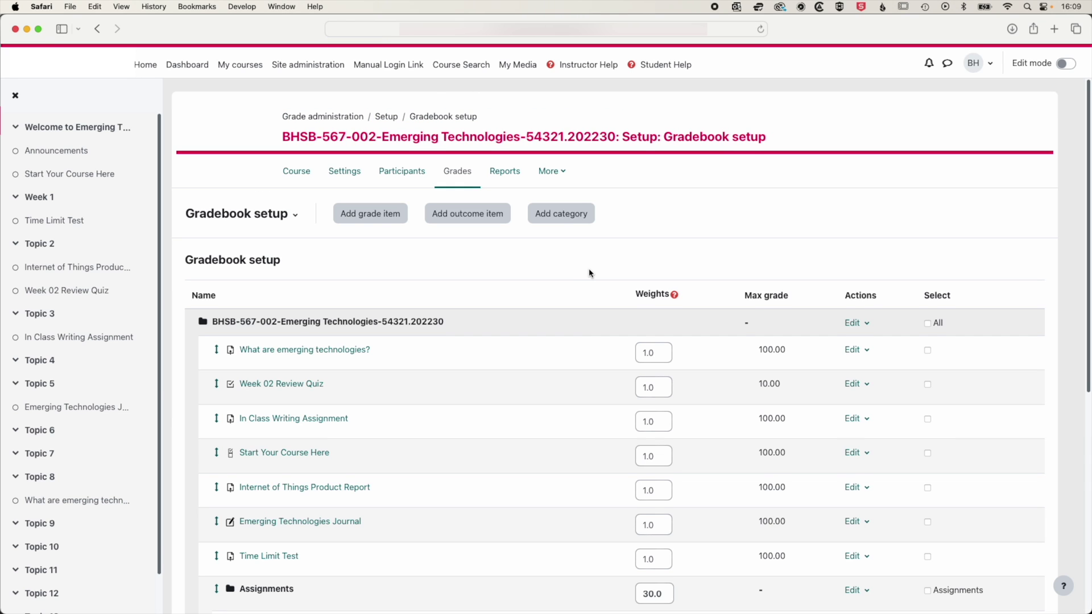
{"action": "scroll", "coordinate": [589, 273], "scroll_direction": "down", "scroll_amount": 3}
{"action": "scroll", "coordinate": [588, 272], "scroll_direction": "down", "scroll_amount": 2}
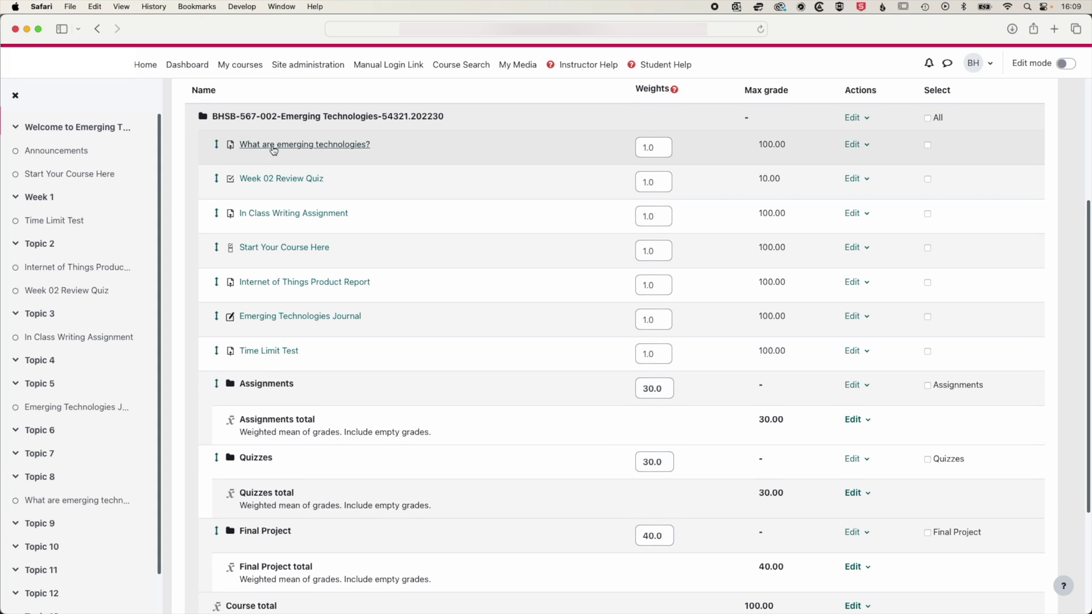
{"action": "left_click", "coordinate": [217, 147]}
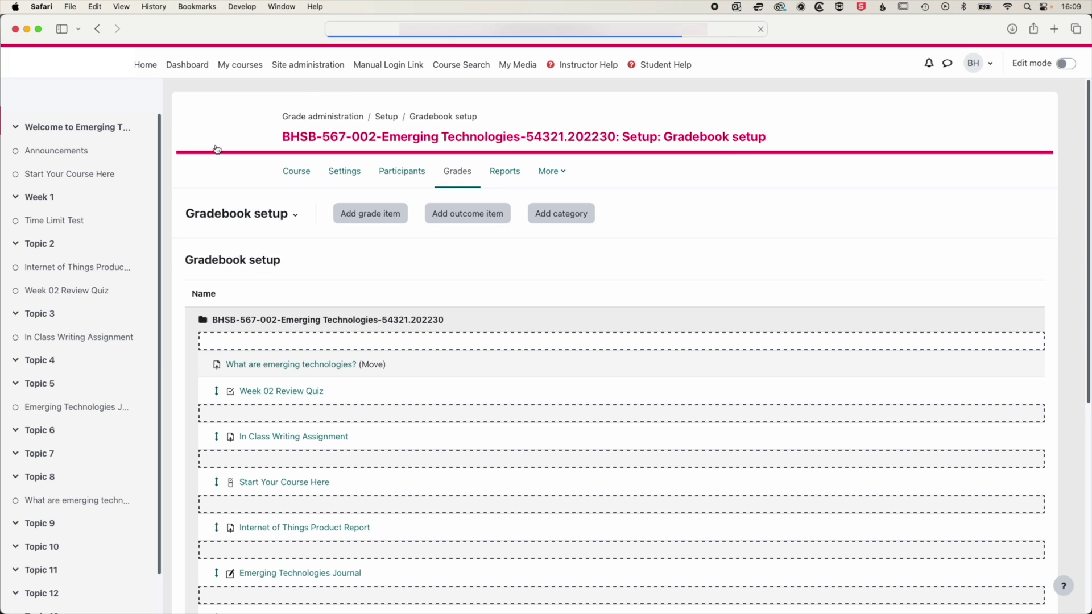
{"action": "scroll", "coordinate": [219, 153], "scroll_direction": "down", "scroll_amount": 6}
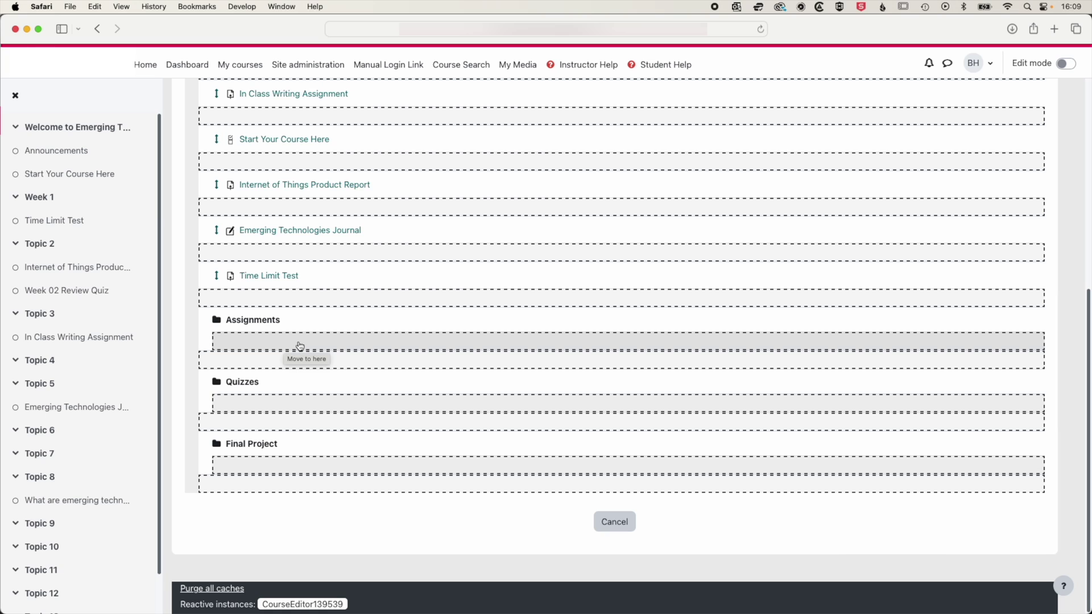
{"action": "left_click", "coordinate": [299, 346]}
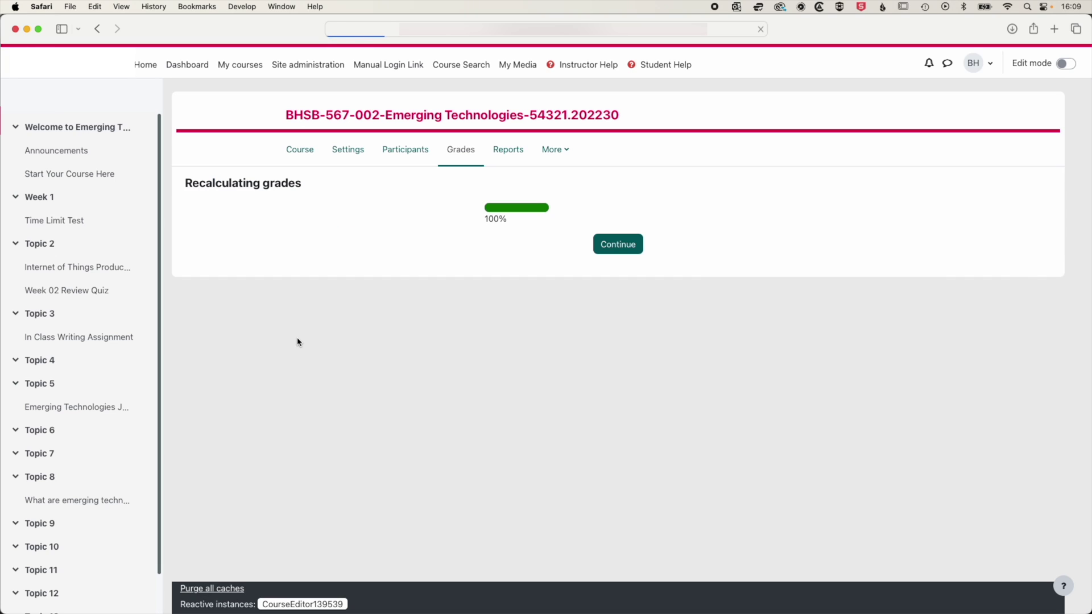
Step: Bulk-move In Class Writing Assignment, Internet of Things Product Report and Time Limit Test into Assignments
{"action": "left_click", "coordinate": [610, 245]}
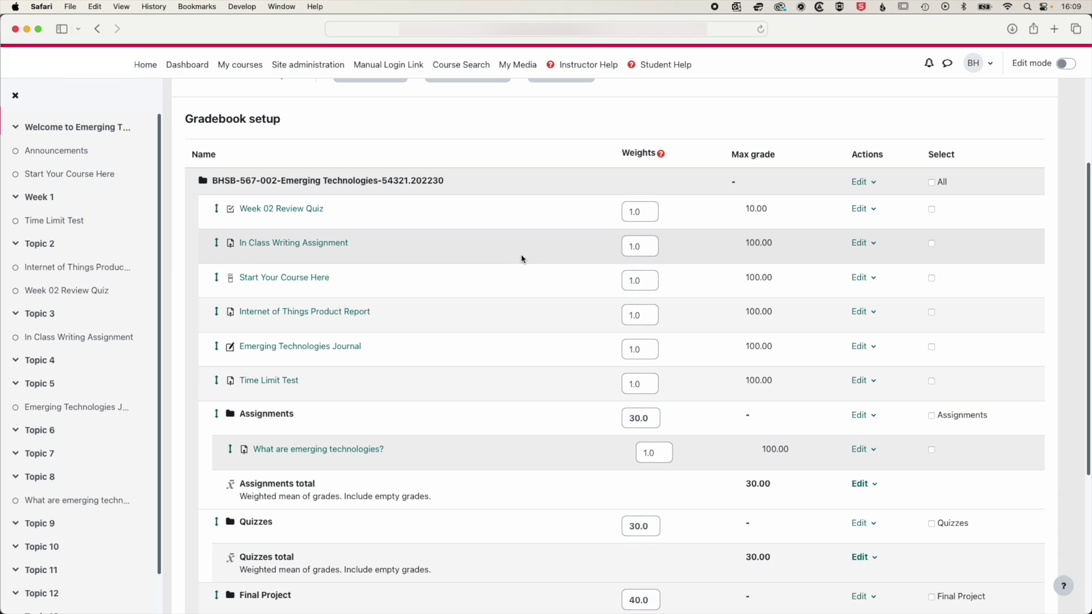
{"action": "scroll", "coordinate": [522, 259], "scroll_direction": "down", "scroll_amount": 1}
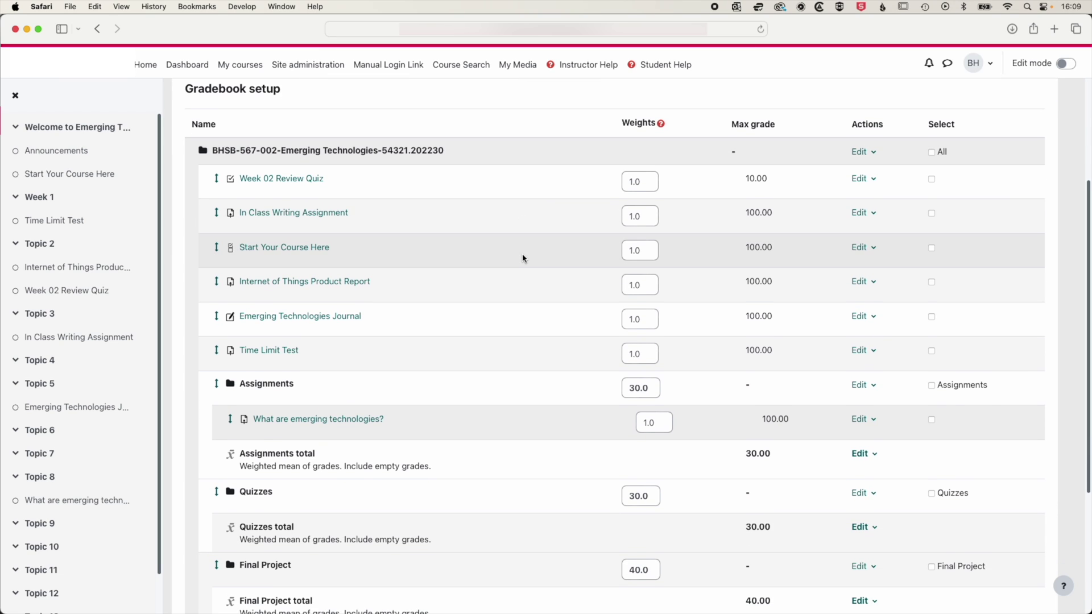
{"action": "left_click", "coordinate": [931, 215]}
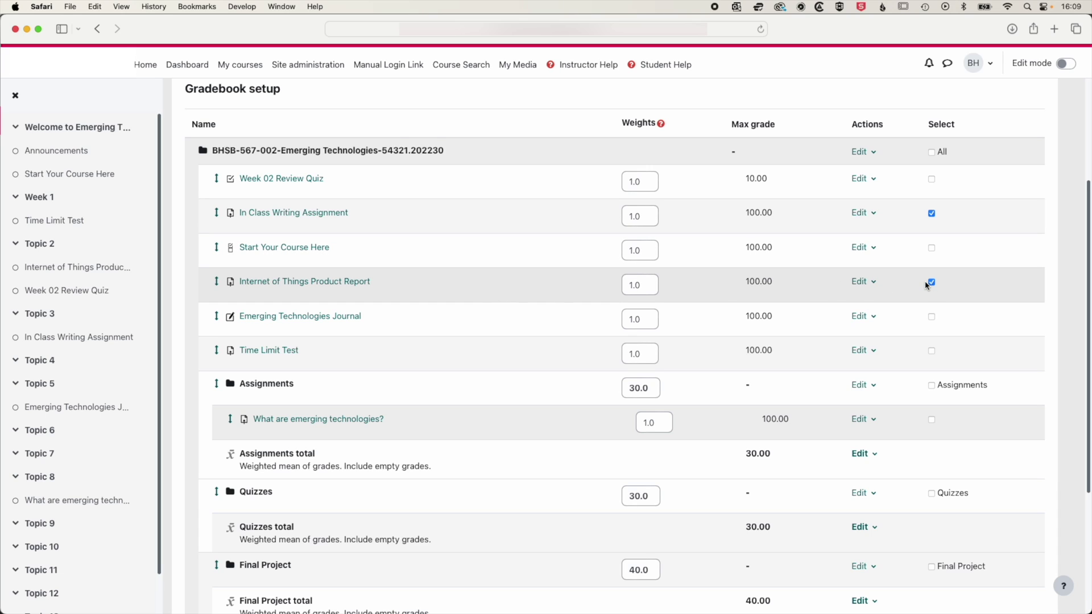
{"action": "left_click", "coordinate": [932, 352]}
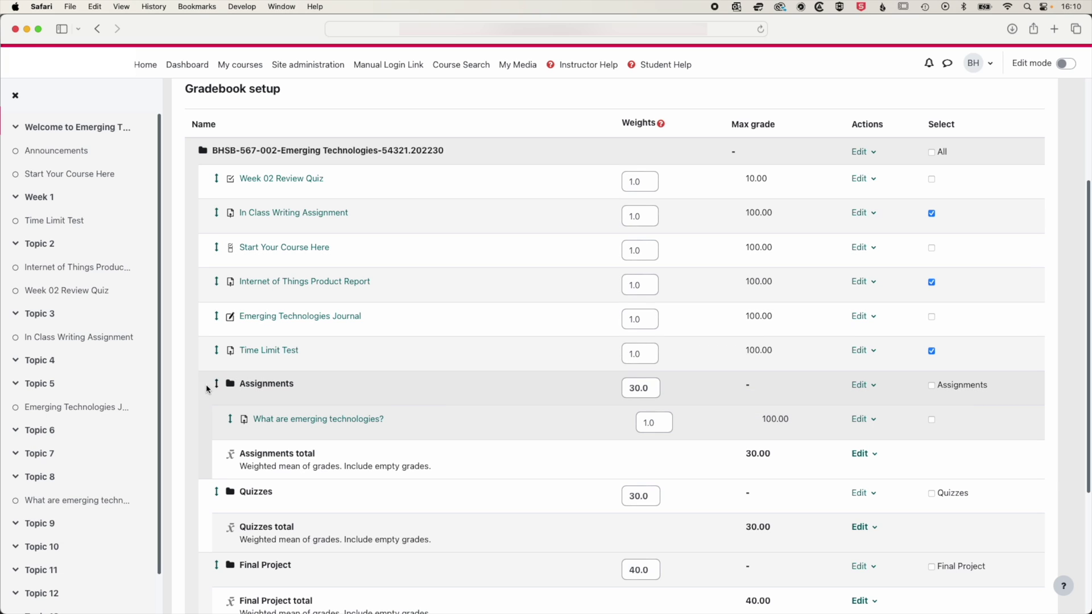
{"action": "scroll", "coordinate": [550, 407], "scroll_direction": "down", "scroll_amount": 5}
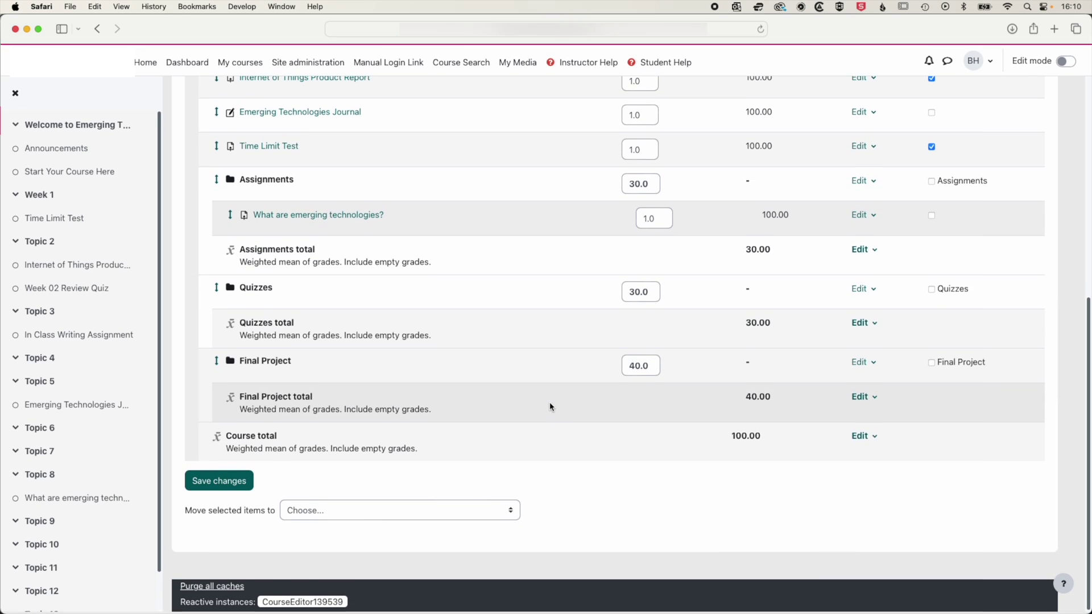
{"action": "left_click", "coordinate": [327, 514]}
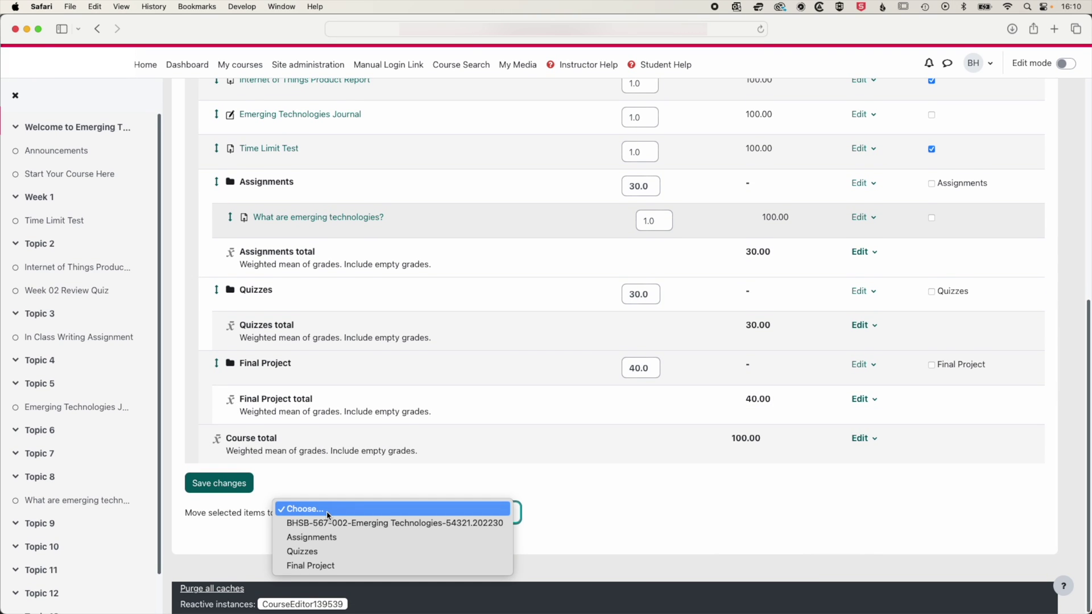
{"action": "left_click", "coordinate": [327, 537]}
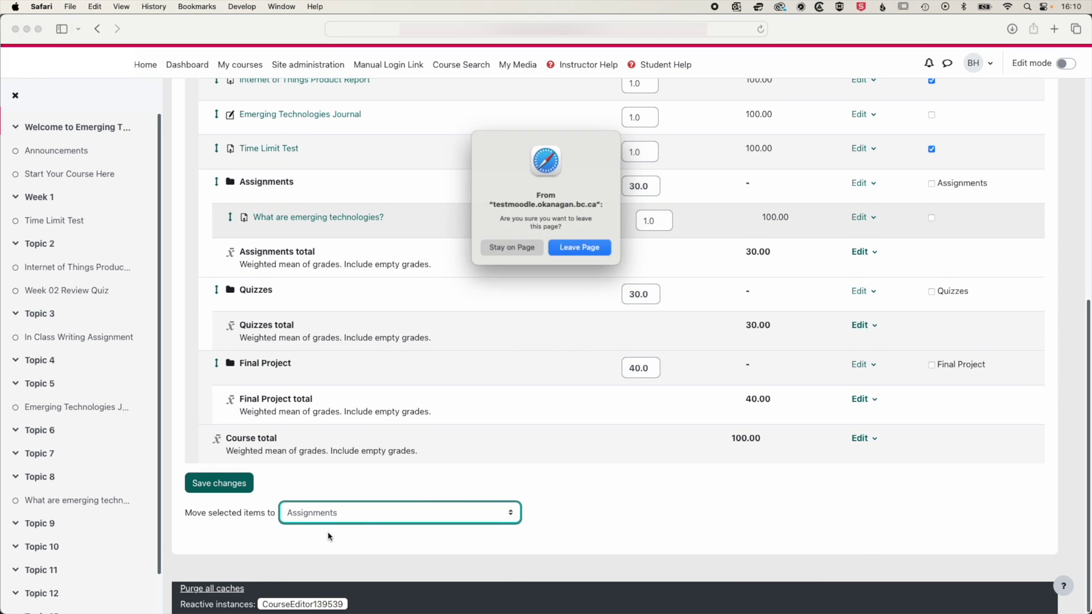
{"action": "left_click", "coordinate": [578, 224]}
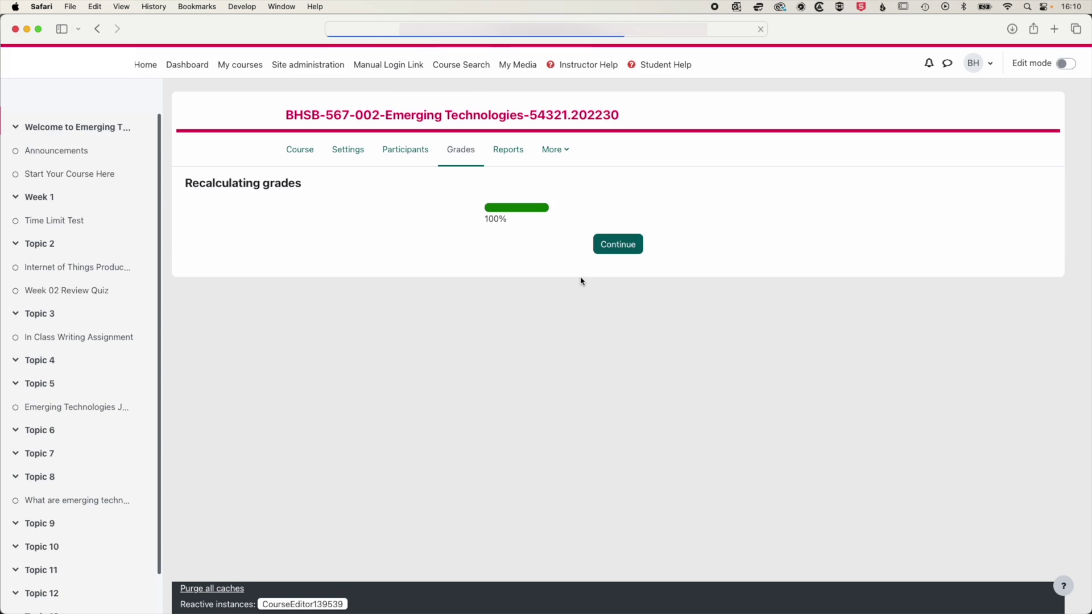
Step: Continue past grade recalculation and review the four items now under Assignments
{"action": "left_click", "coordinate": [619, 244]}
{"action": "scroll", "coordinate": [578, 353], "scroll_direction": "down", "scroll_amount": 2}
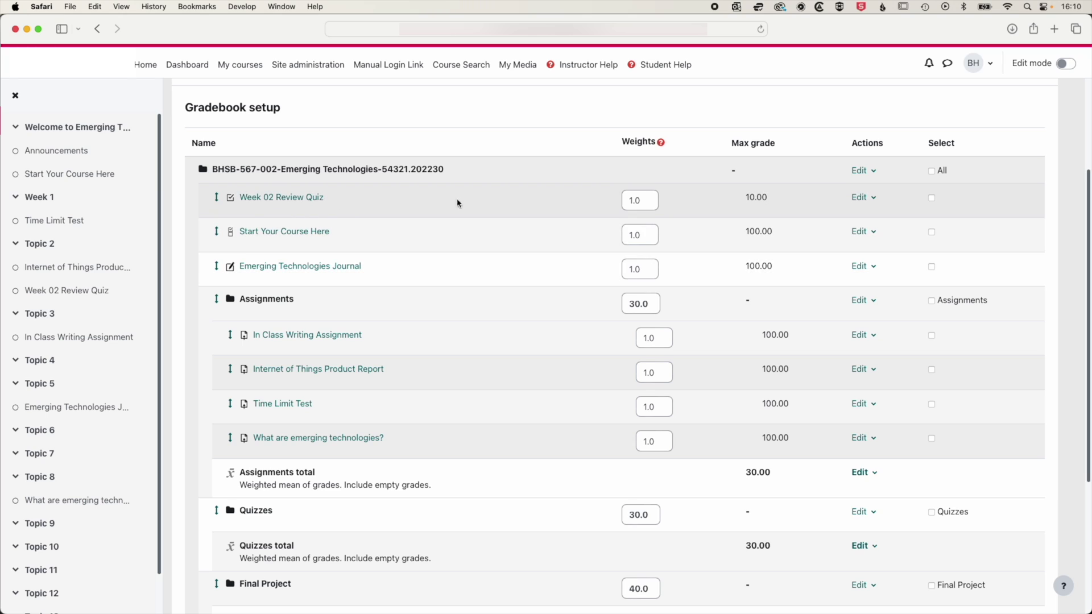
Step: Place Week 02 Review Quiz under the Quizzes category and continue back to the setup page
{"action": "left_click", "coordinate": [217, 201]}
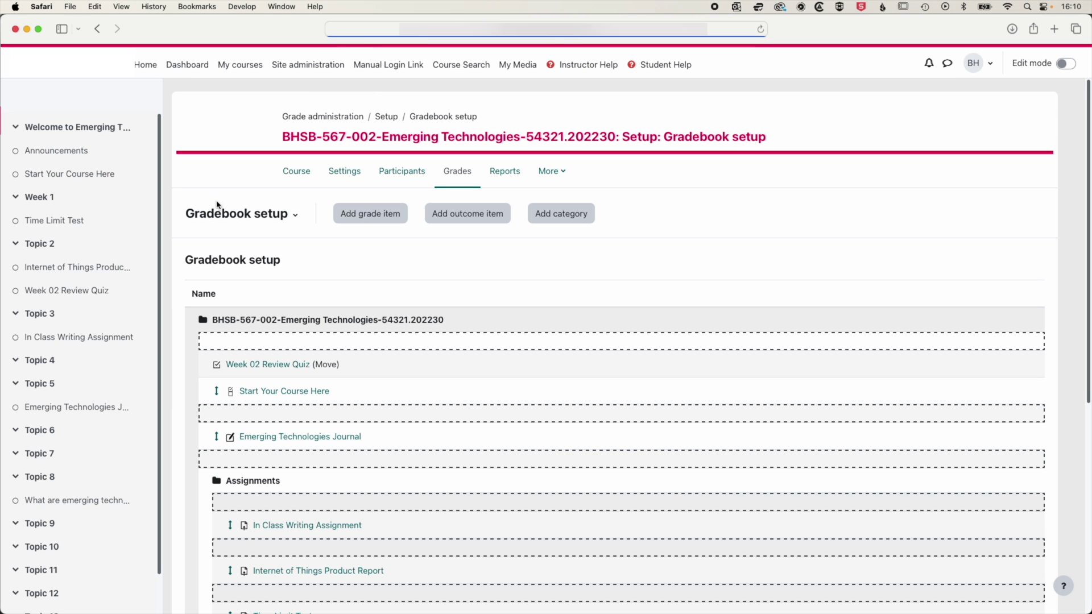
{"action": "scroll", "coordinate": [222, 211], "scroll_direction": "down", "scroll_amount": 5}
{"action": "scroll", "coordinate": [239, 256], "scroll_direction": "down", "scroll_amount": 3}
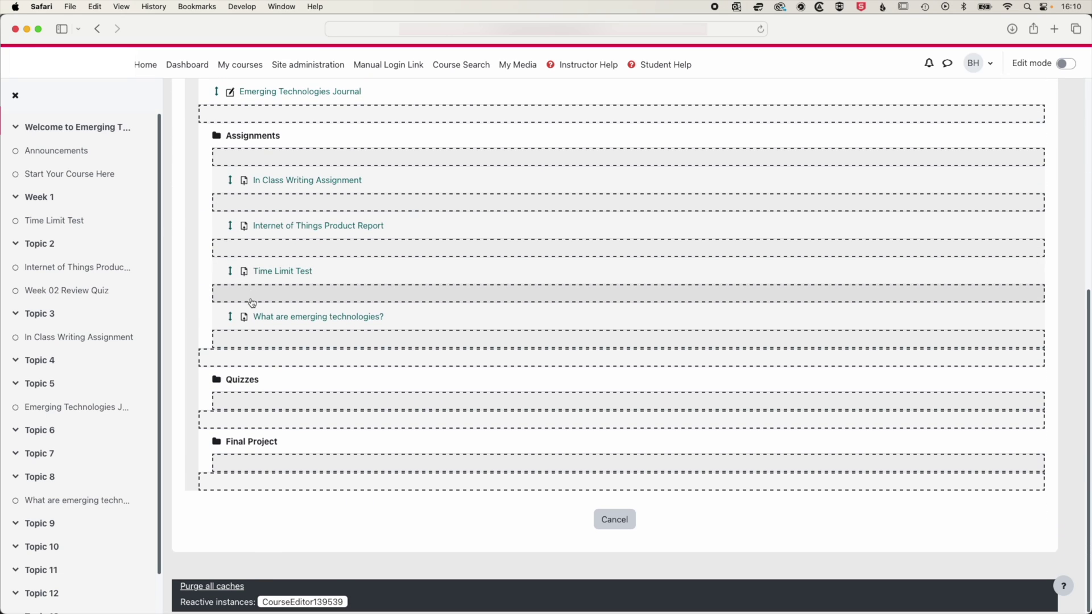
{"action": "left_click", "coordinate": [282, 406]}
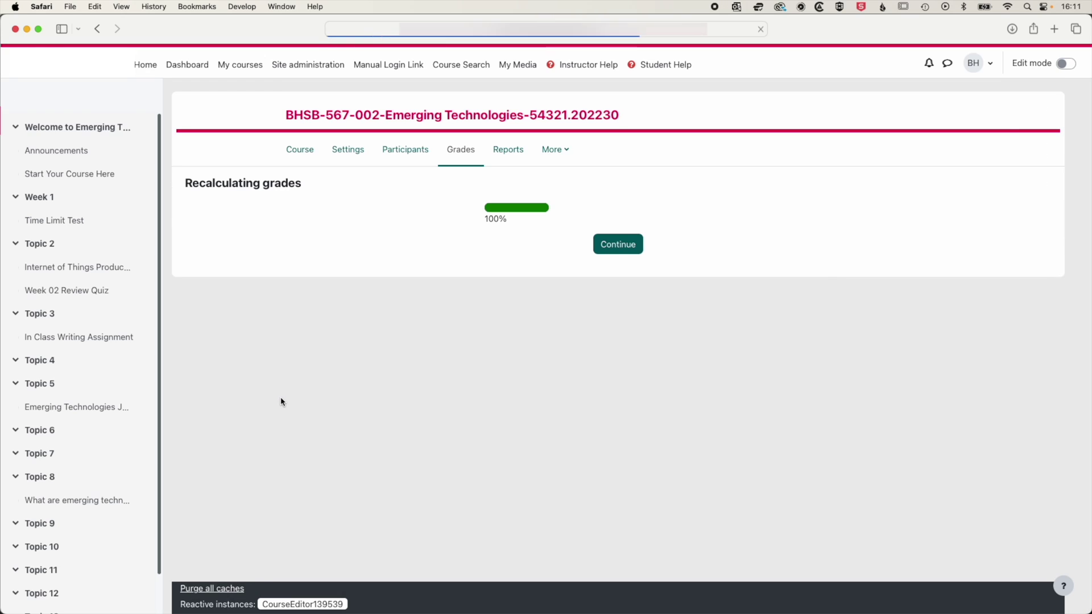
{"action": "left_click", "coordinate": [635, 244]}
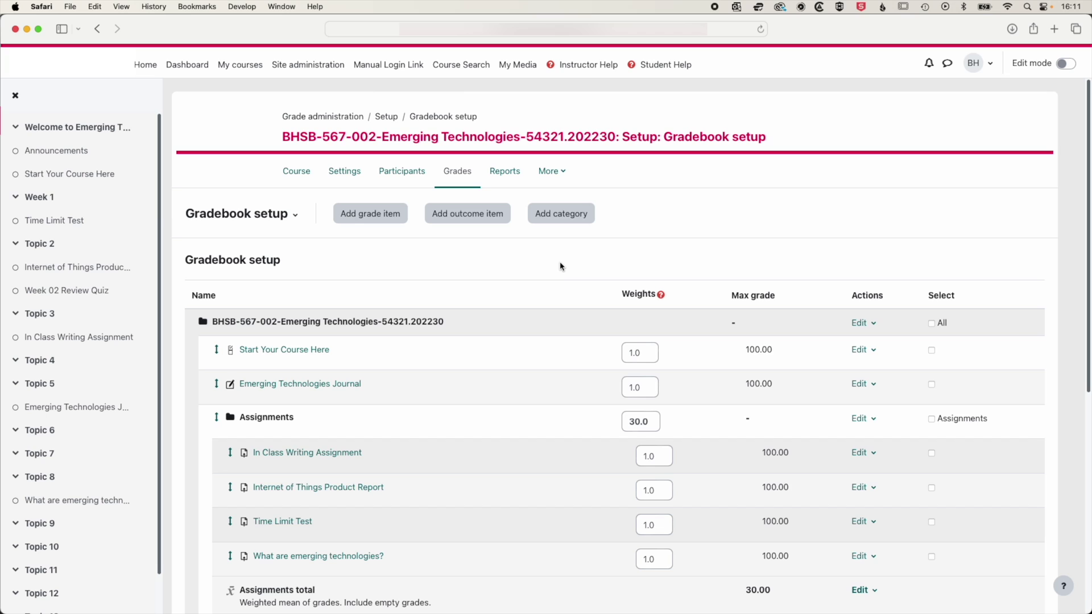
{"action": "scroll", "coordinate": [560, 266], "scroll_direction": "down", "scroll_amount": 5}
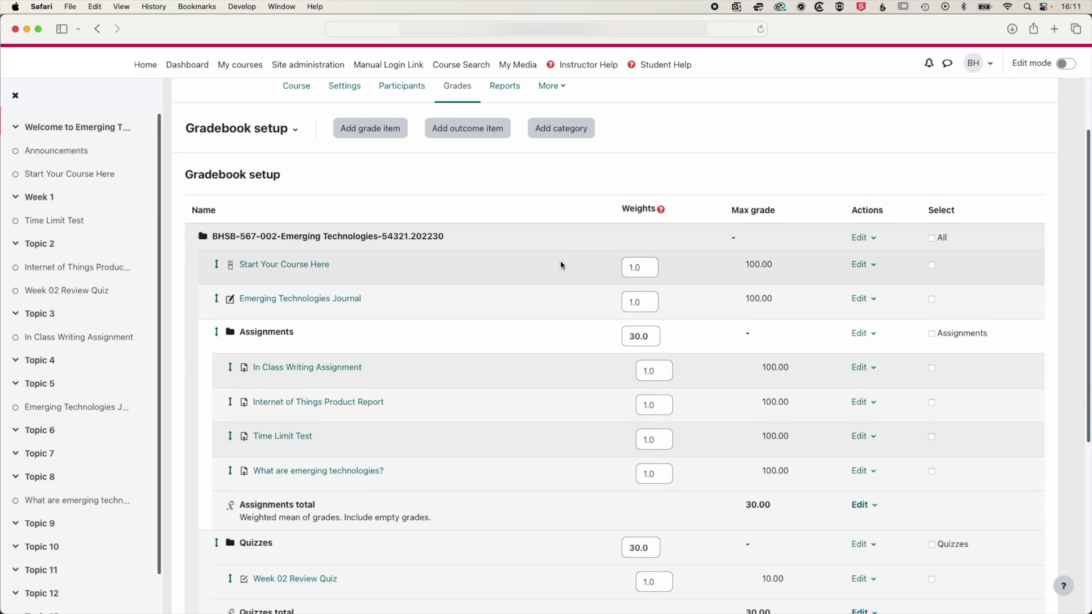
{"action": "scroll", "coordinate": [562, 264], "scroll_direction": "down", "scroll_amount": 4}
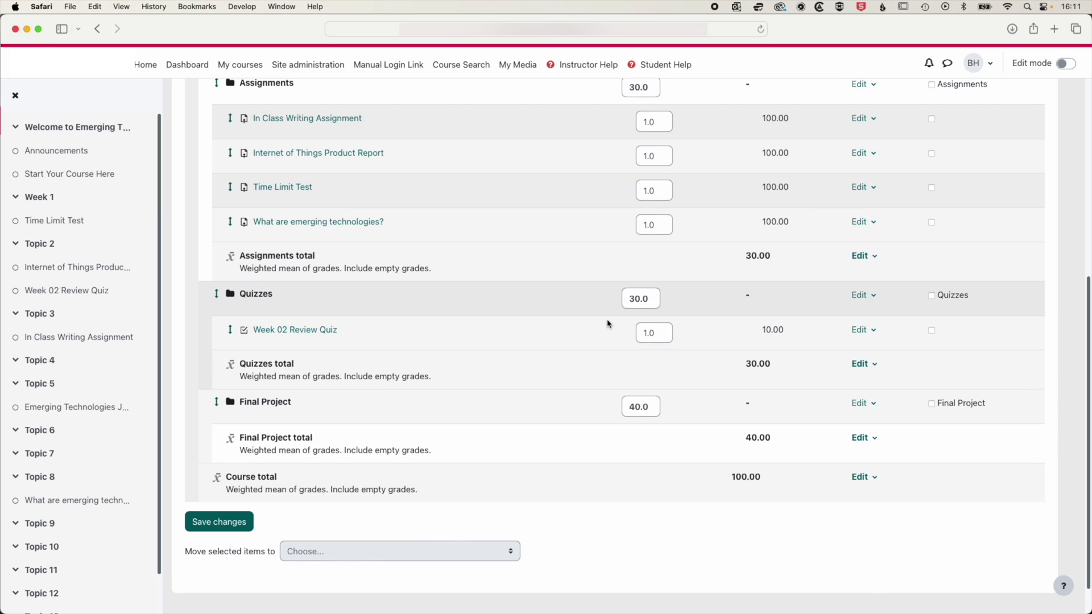
{"action": "scroll", "coordinate": [550, 324], "scroll_direction": "up", "scroll_amount": 5}
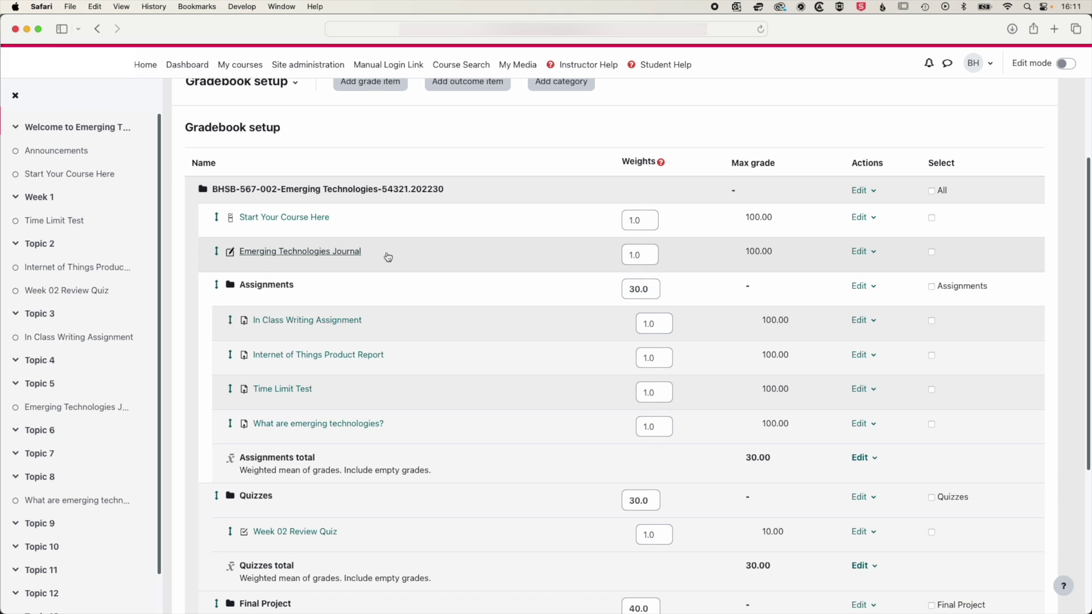
Step: Place Emerging Technologies Journal under Final Project and continue back to the setup page
{"action": "left_click", "coordinate": [216, 252]}
{"action": "scroll", "coordinate": [370, 261], "scroll_direction": "down", "scroll_amount": 6}
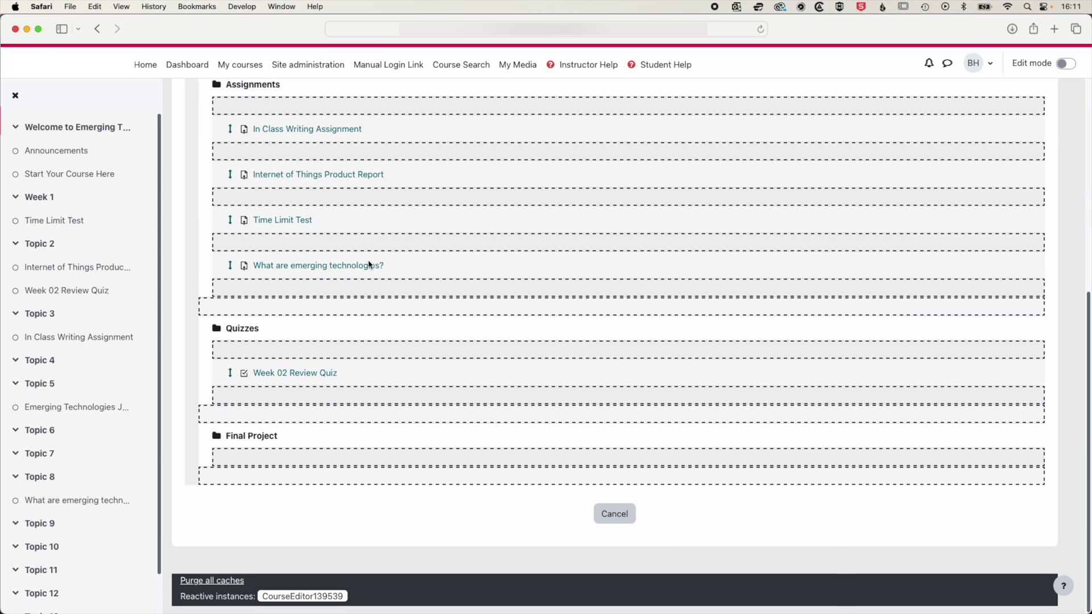
{"action": "left_click", "coordinate": [278, 472]}
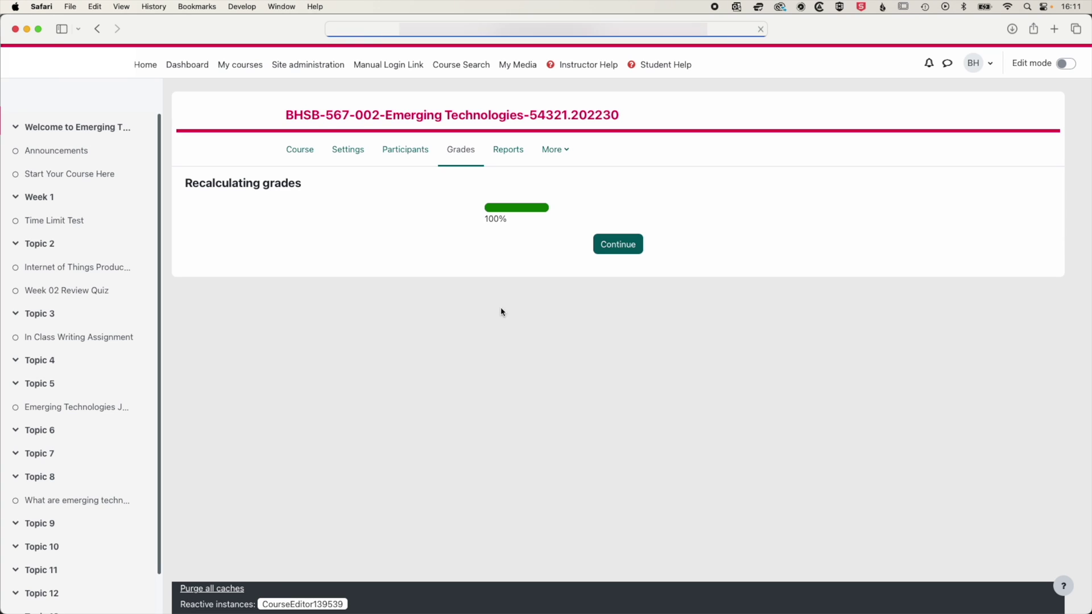
{"action": "left_click", "coordinate": [618, 243]}
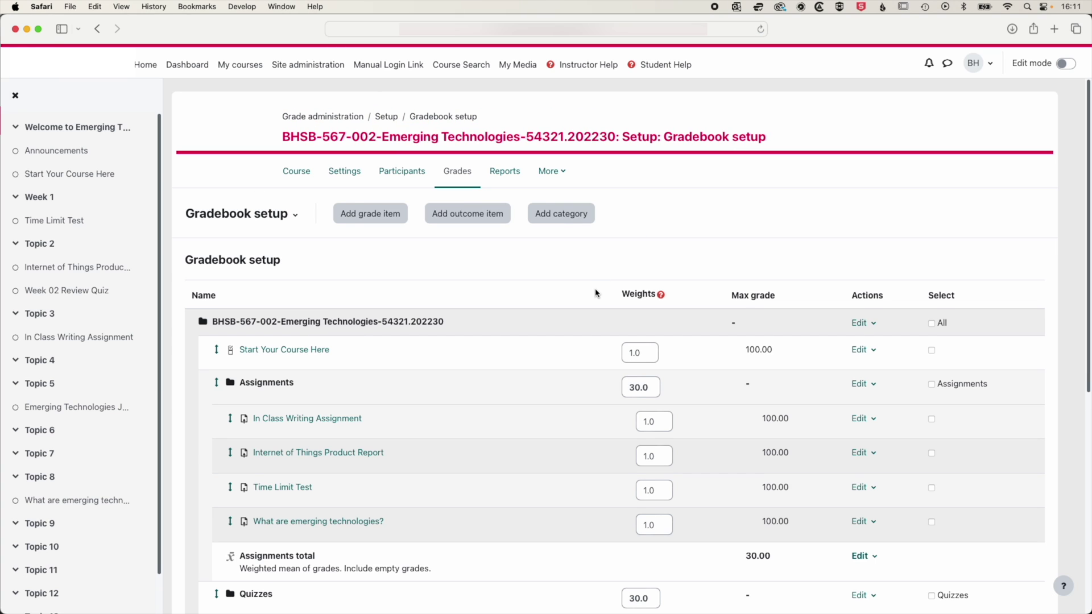
{"action": "scroll", "coordinate": [595, 293], "scroll_direction": "down", "scroll_amount": 3}
{"action": "scroll", "coordinate": [595, 293], "scroll_direction": "down", "scroll_amount": 3}
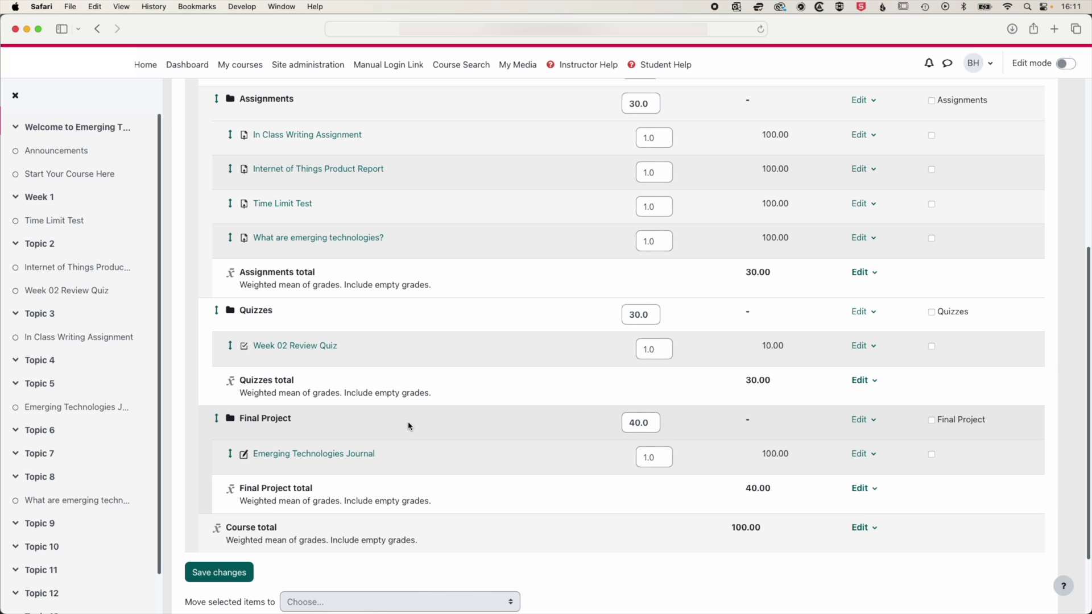
{"action": "scroll", "coordinate": [406, 421], "scroll_direction": "up", "scroll_amount": 2}
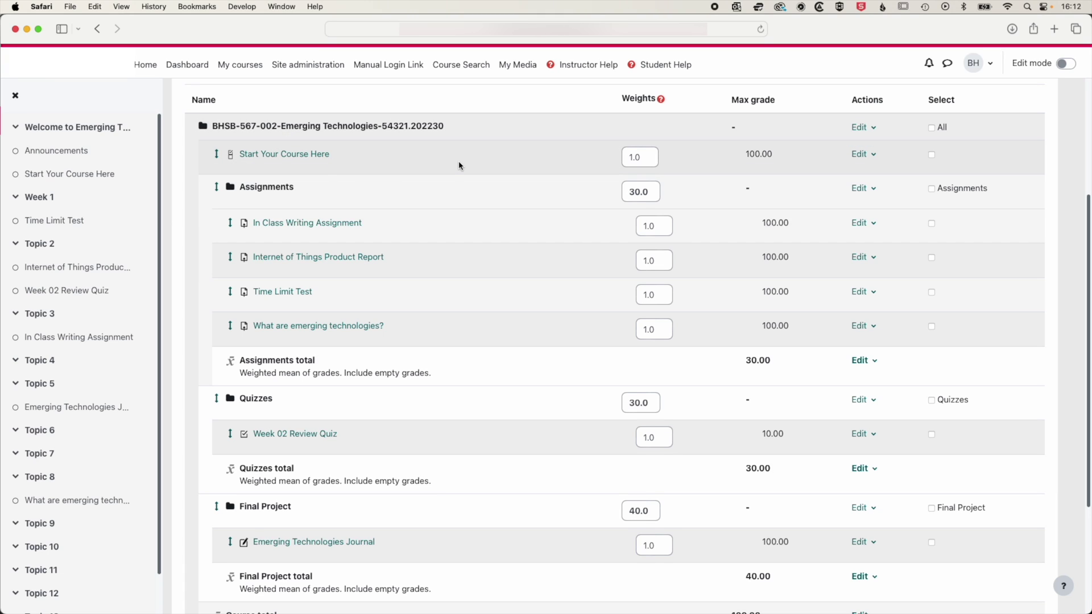
{"action": "scroll", "coordinate": [417, 164], "scroll_direction": "up", "scroll_amount": 2}
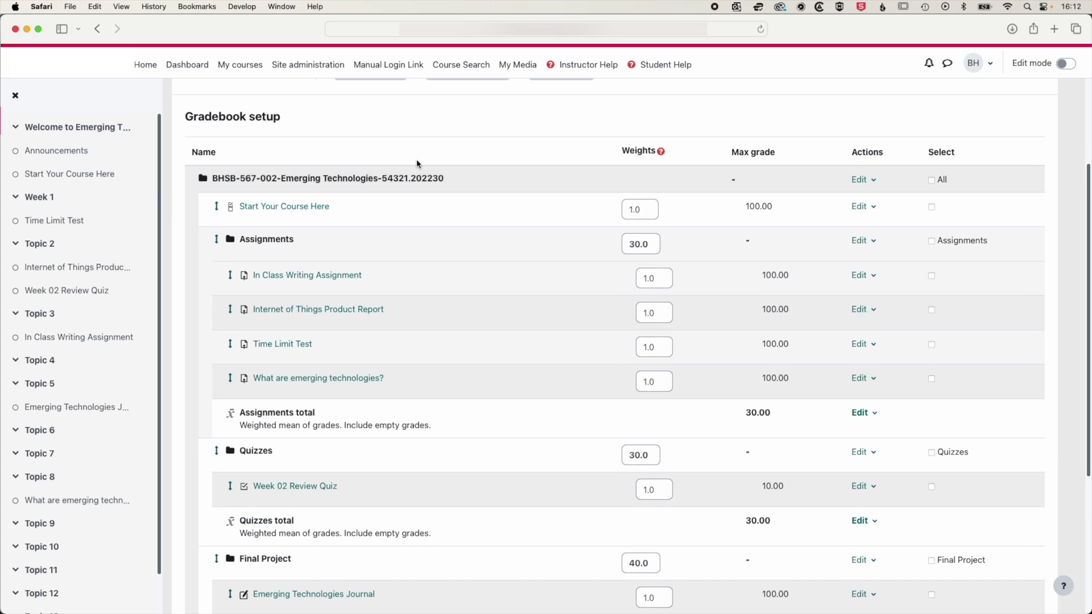
Step: Add a category named 'Non graded items', review its Category total settings, and save it
{"action": "scroll", "coordinate": [417, 164], "scroll_direction": "up", "scroll_amount": 5}
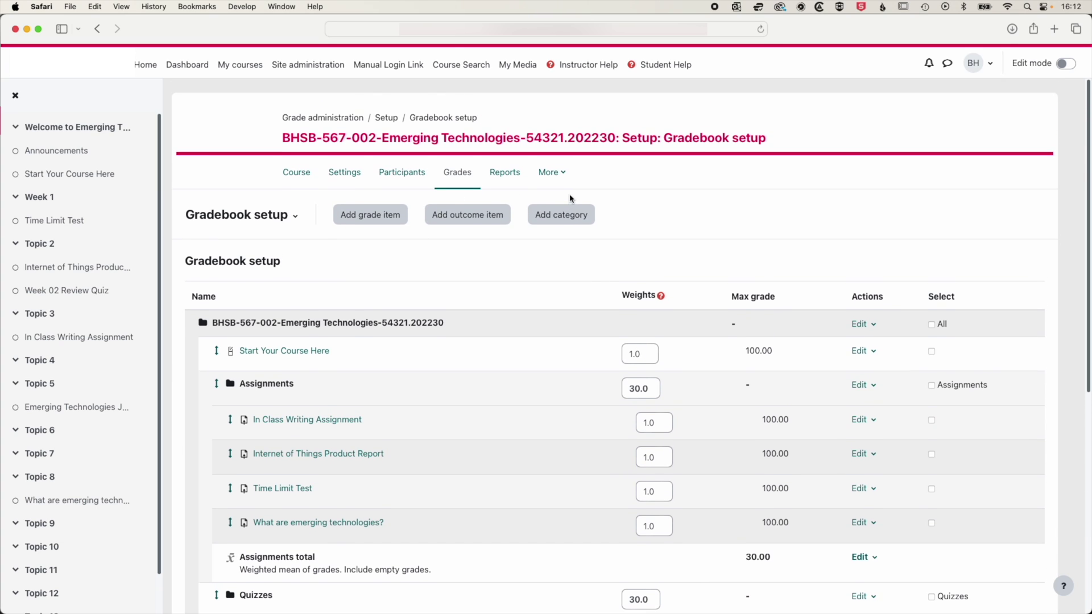
{"action": "left_click", "coordinate": [566, 218]}
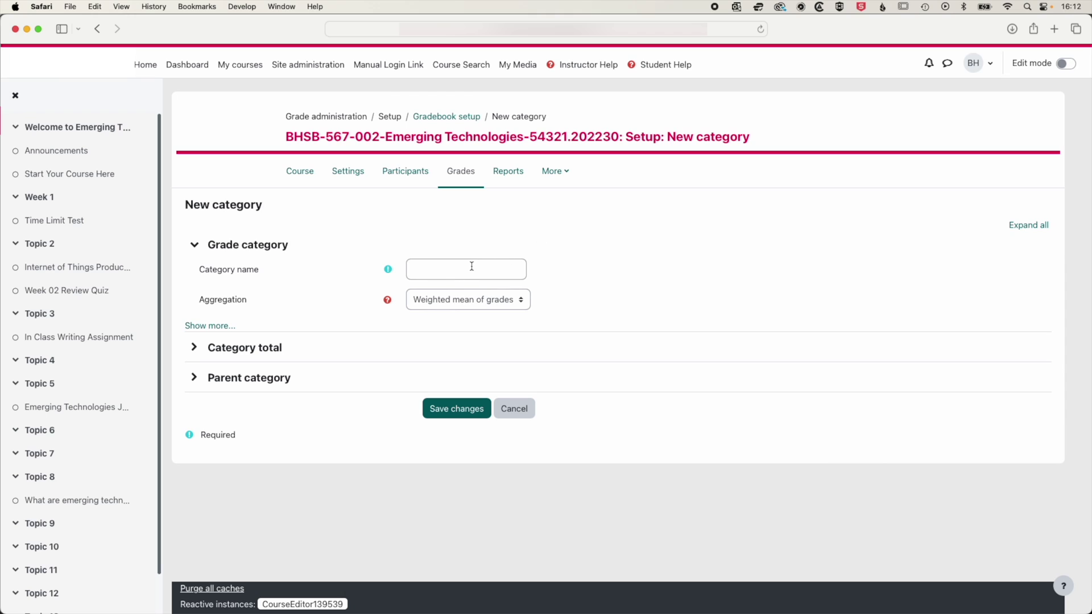
{"action": "left_click", "coordinate": [472, 267]}
{"action": "type", "text": "Non graded items"}
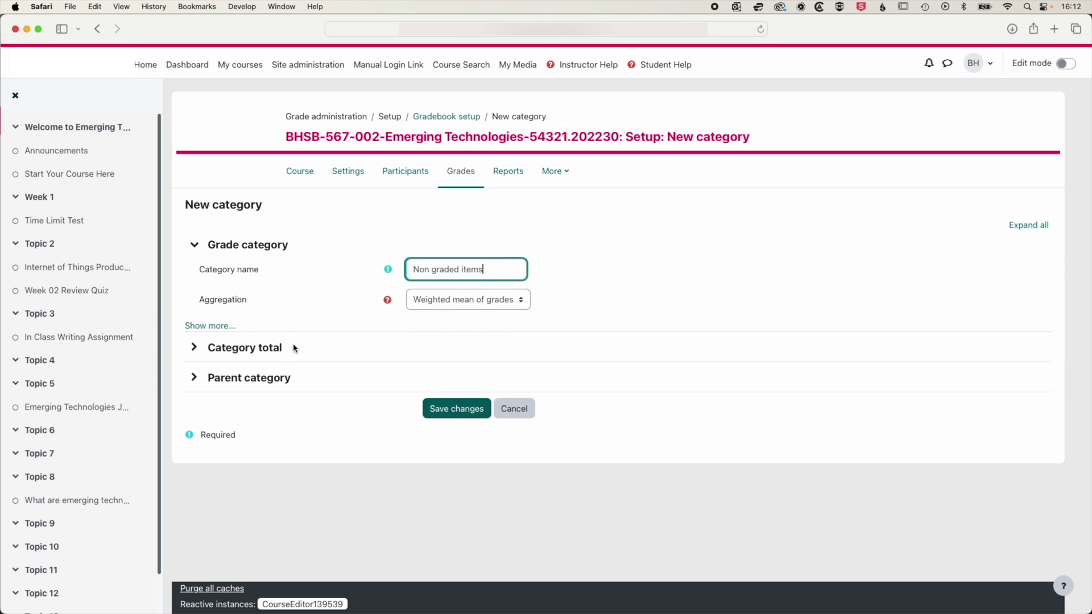
{"action": "left_click", "coordinate": [259, 354]}
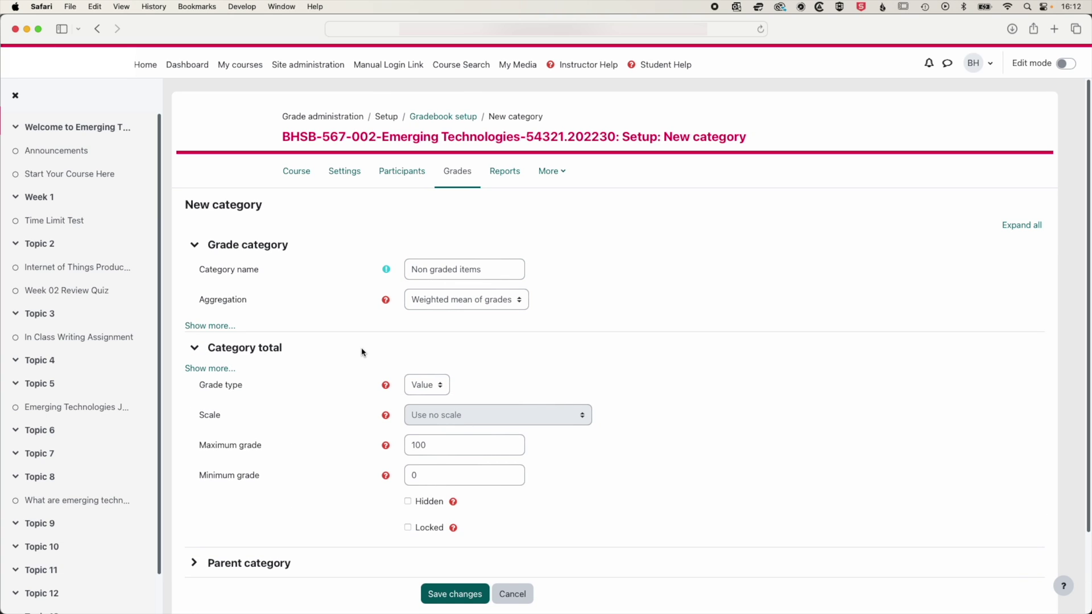
{"action": "scroll", "coordinate": [358, 353], "scroll_direction": "down", "scroll_amount": 3}
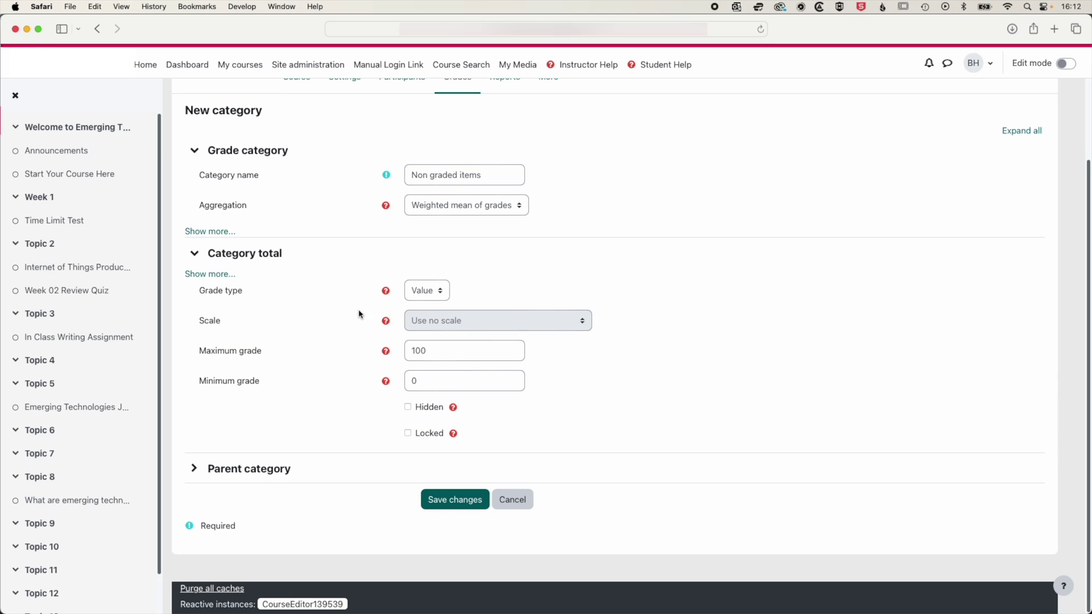
{"action": "left_click", "coordinate": [453, 506]}
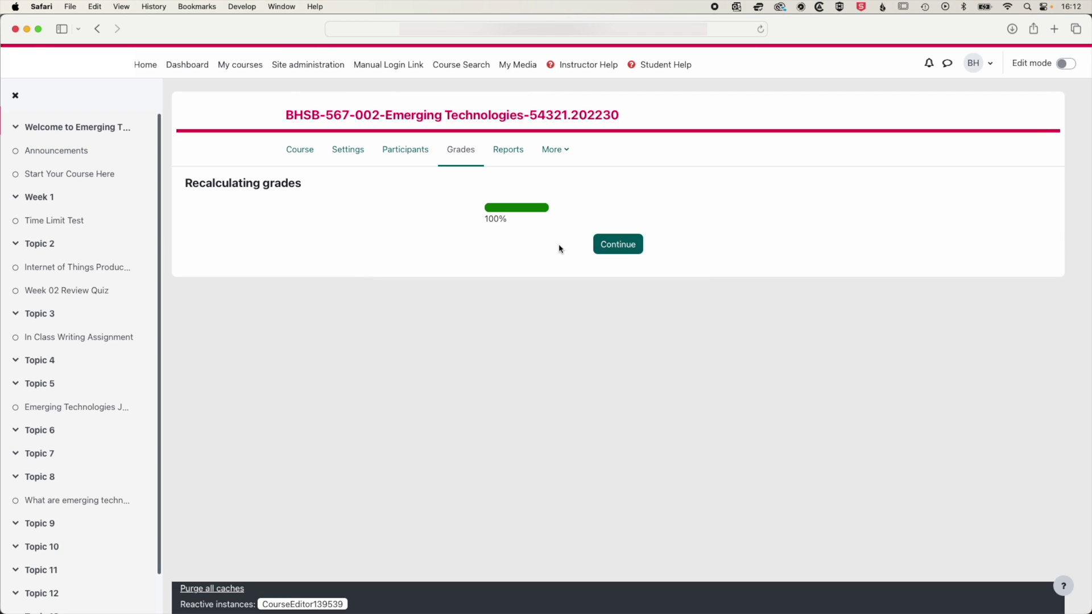
Step: Hide the zero-weight Non graded items category
{"action": "scroll", "coordinate": [483, 305], "scroll_direction": "down", "scroll_amount": 5}
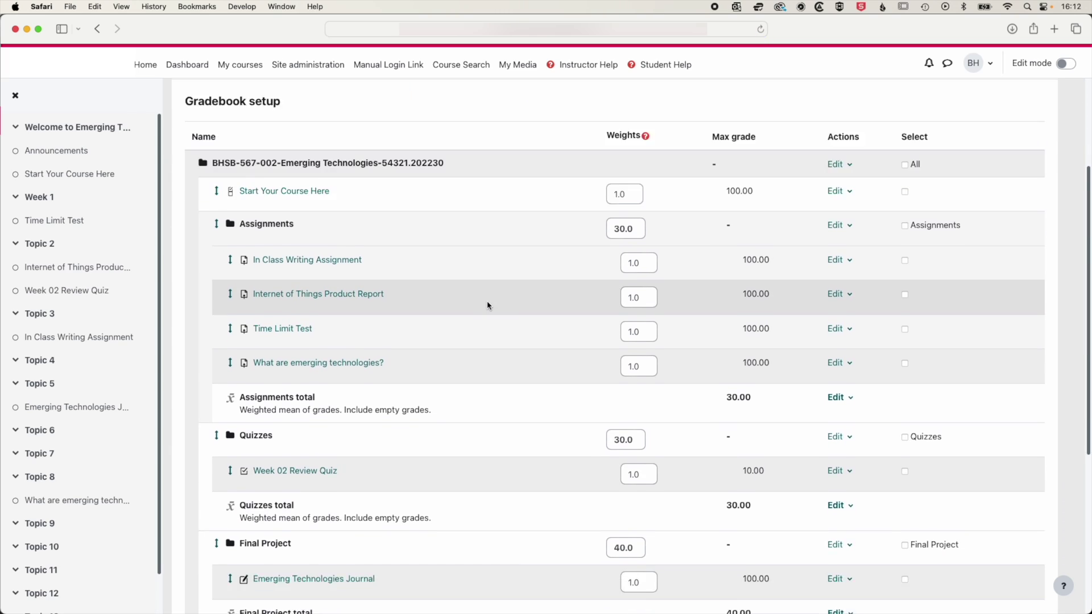
{"action": "scroll", "coordinate": [487, 306], "scroll_direction": "down", "scroll_amount": 5}
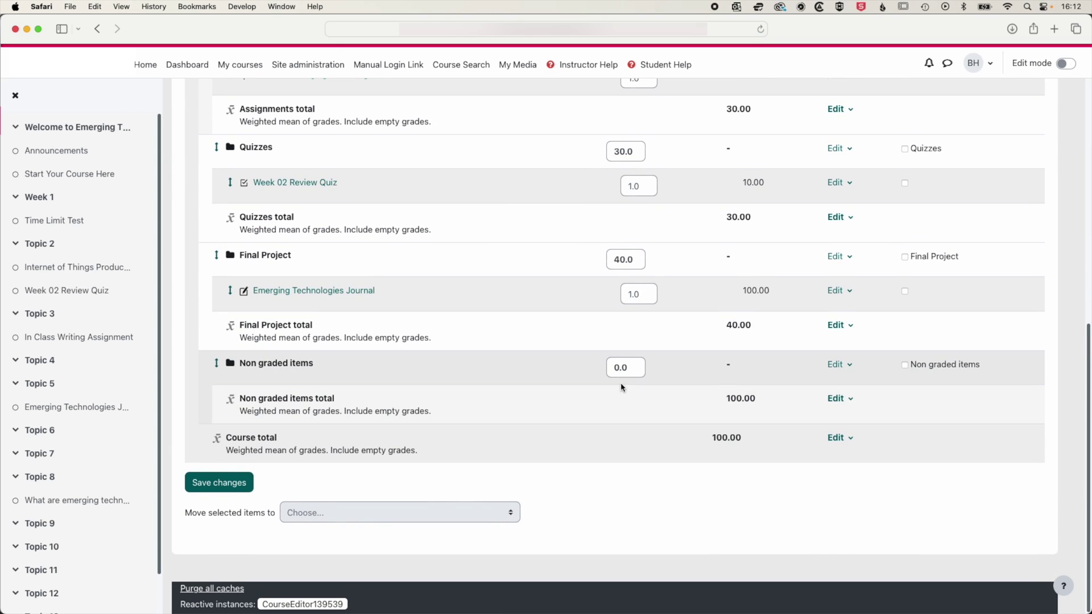
{"action": "left_click", "coordinate": [842, 368]}
{"action": "left_click", "coordinate": [798, 418]}
Step: Move the Start Your Course Here item into the Non graded items category
{"action": "scroll", "coordinate": [385, 346], "scroll_direction": "down", "scroll_amount": 4}
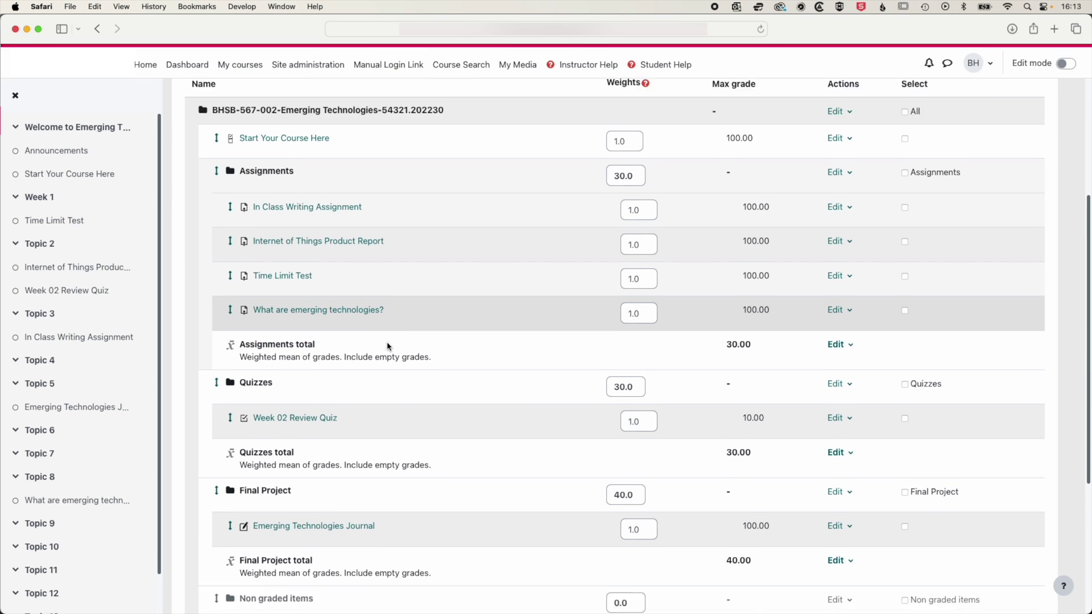
{"action": "scroll", "coordinate": [387, 347], "scroll_direction": "down", "scroll_amount": 4}
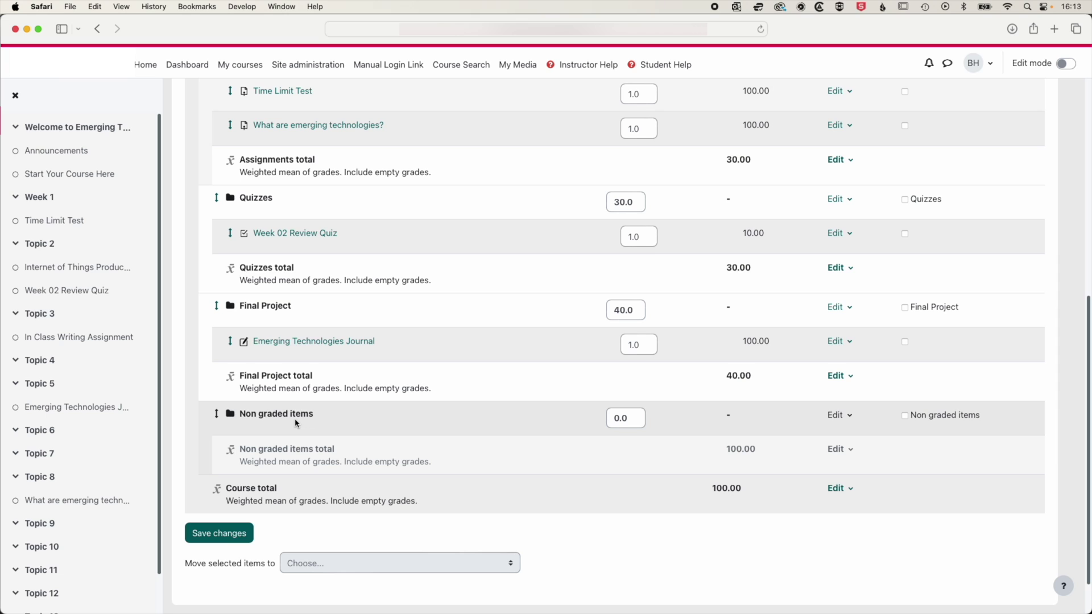
{"action": "scroll", "coordinate": [295, 421], "scroll_direction": "up", "scroll_amount": 5}
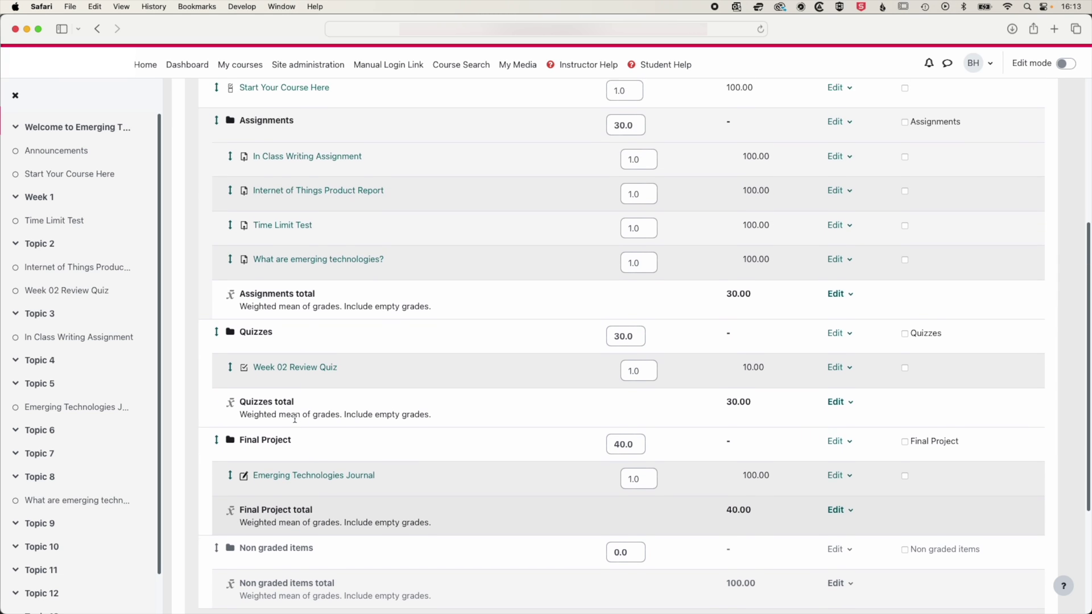
{"action": "scroll", "coordinate": [295, 410], "scroll_direction": "up", "scroll_amount": 1}
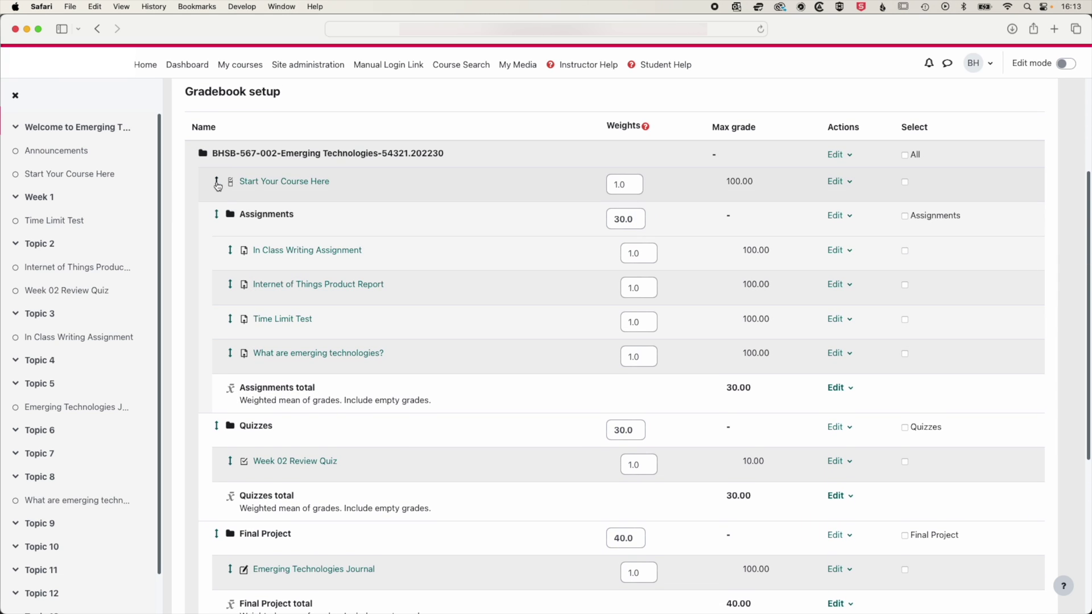
{"action": "left_click", "coordinate": [218, 185]}
{"action": "scroll", "coordinate": [316, 417], "scroll_direction": "down", "scroll_amount": 8}
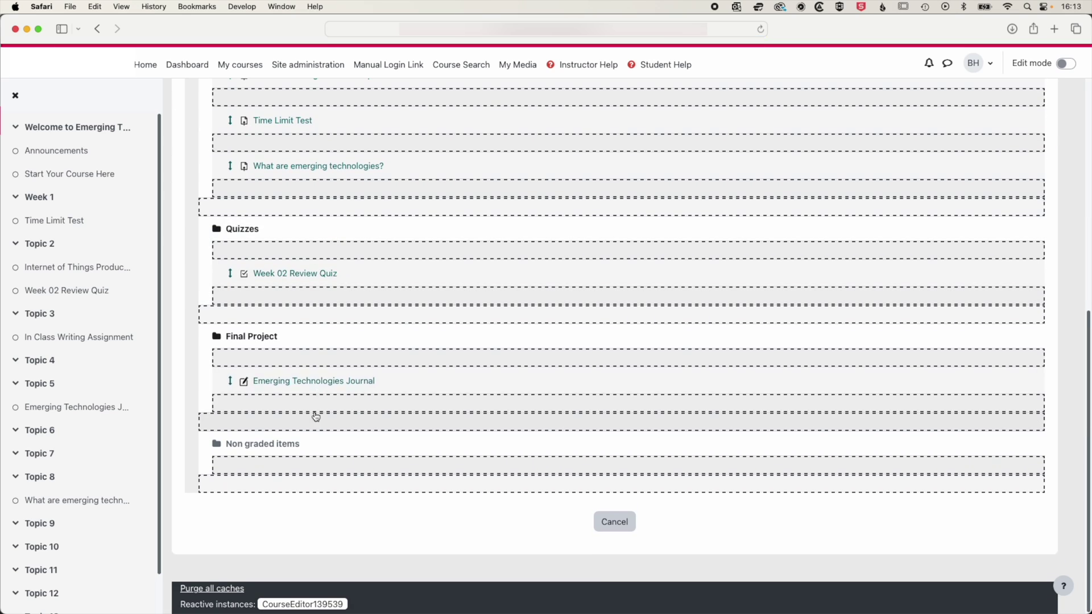
{"action": "left_click", "coordinate": [276, 466]}
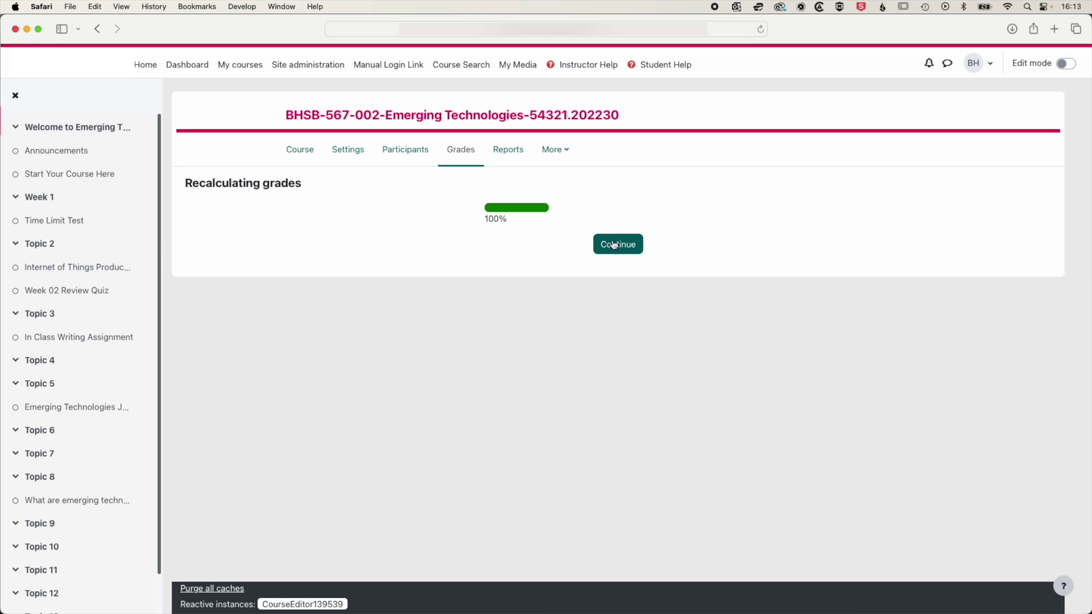
{"action": "left_click", "coordinate": [616, 243]}
{"action": "scroll", "coordinate": [517, 236], "scroll_direction": "down", "scroll_amount": 5}
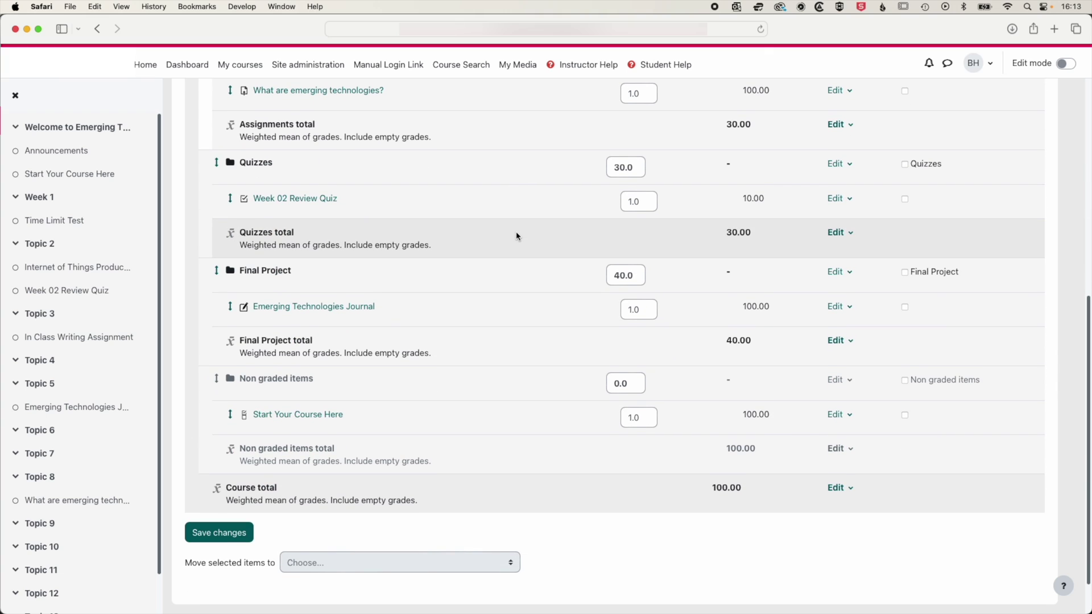
{"action": "scroll", "coordinate": [518, 236], "scroll_direction": "up", "scroll_amount": 5}
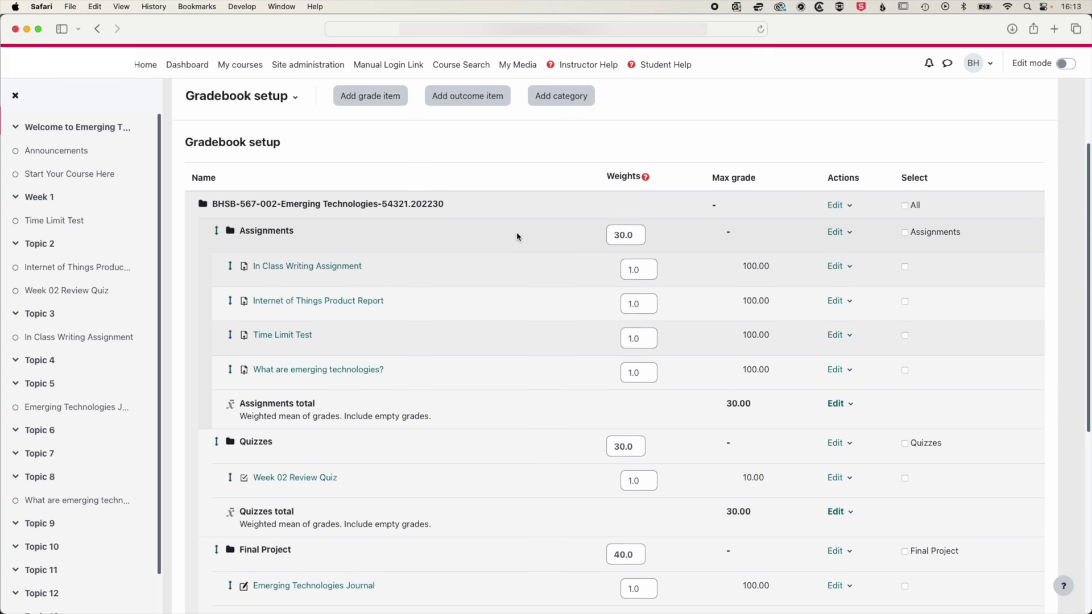
Step: Open a student's user report and check the weights: Assignments 30%, Quizzes 30%, Final Project 40%
{"action": "scroll", "coordinate": [518, 237], "scroll_direction": "up", "scroll_amount": 2}
{"action": "left_click", "coordinate": [259, 215]}
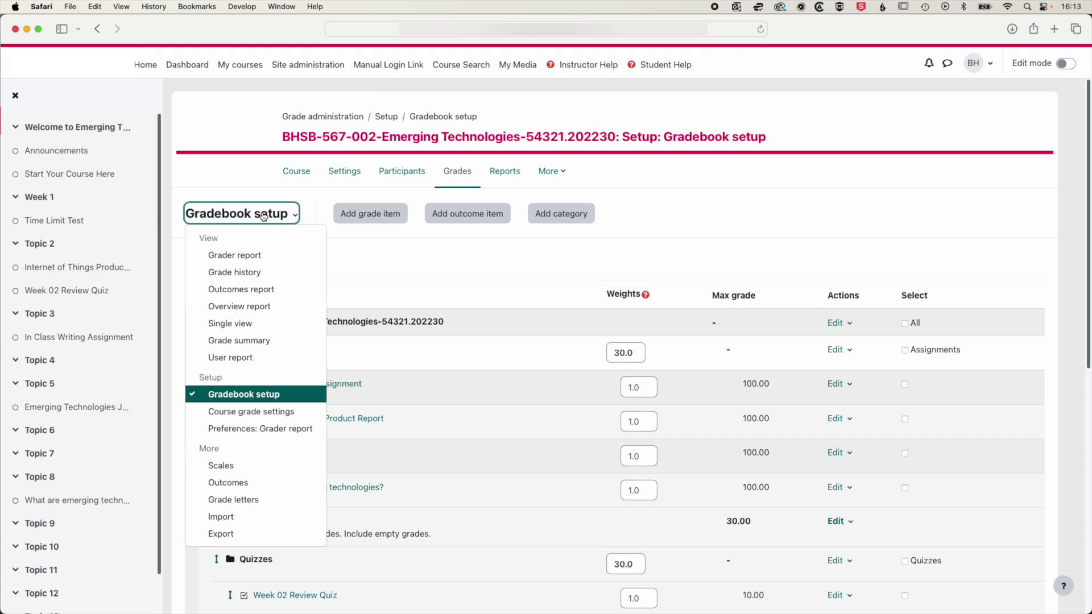
{"action": "left_click", "coordinate": [255, 358]}
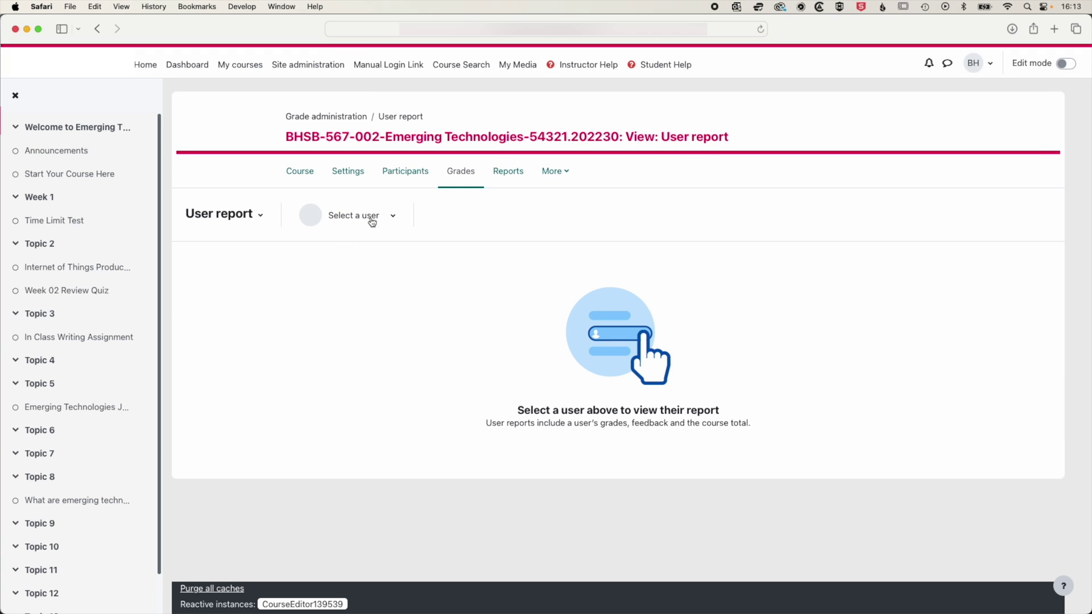
{"action": "left_click", "coordinate": [373, 222]}
{"action": "left_click", "coordinate": [364, 270]}
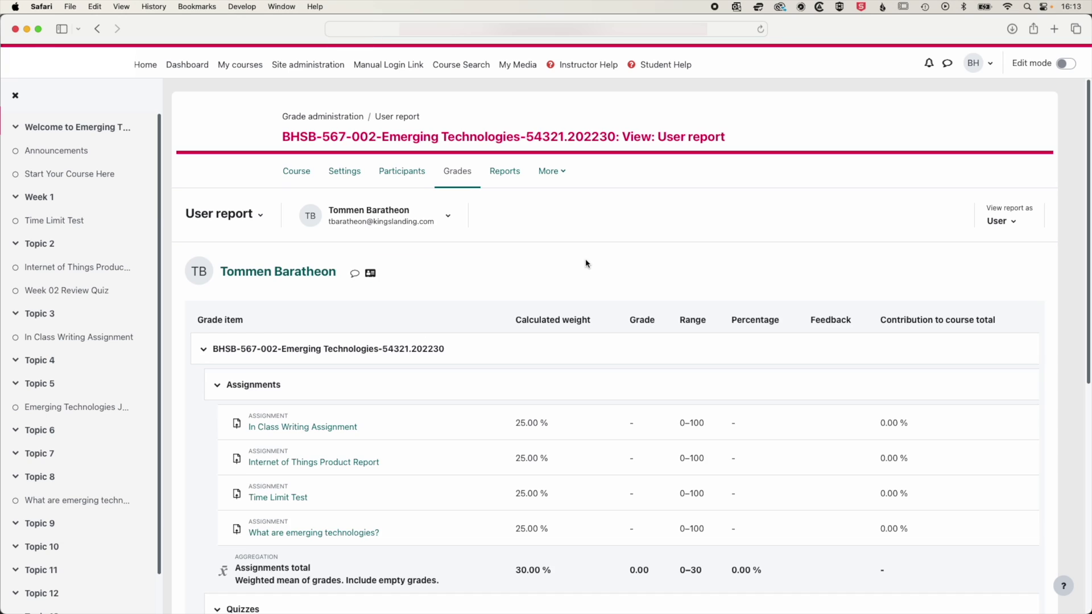
{"action": "scroll", "coordinate": [586, 264], "scroll_direction": "down", "scroll_amount": 5}
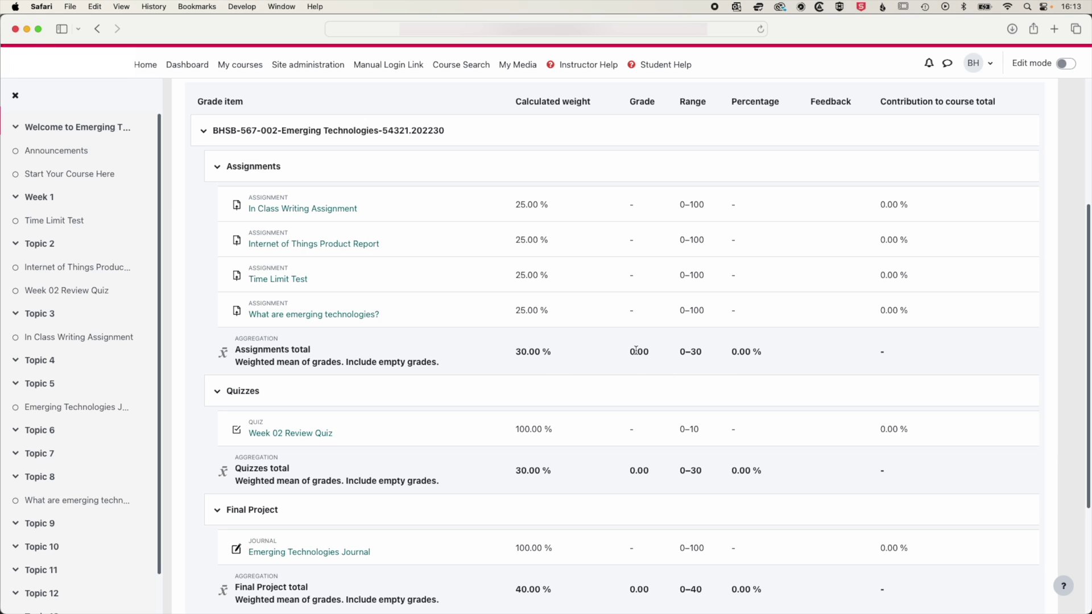
{"action": "scroll", "coordinate": [635, 350], "scroll_direction": "down", "scroll_amount": 5}
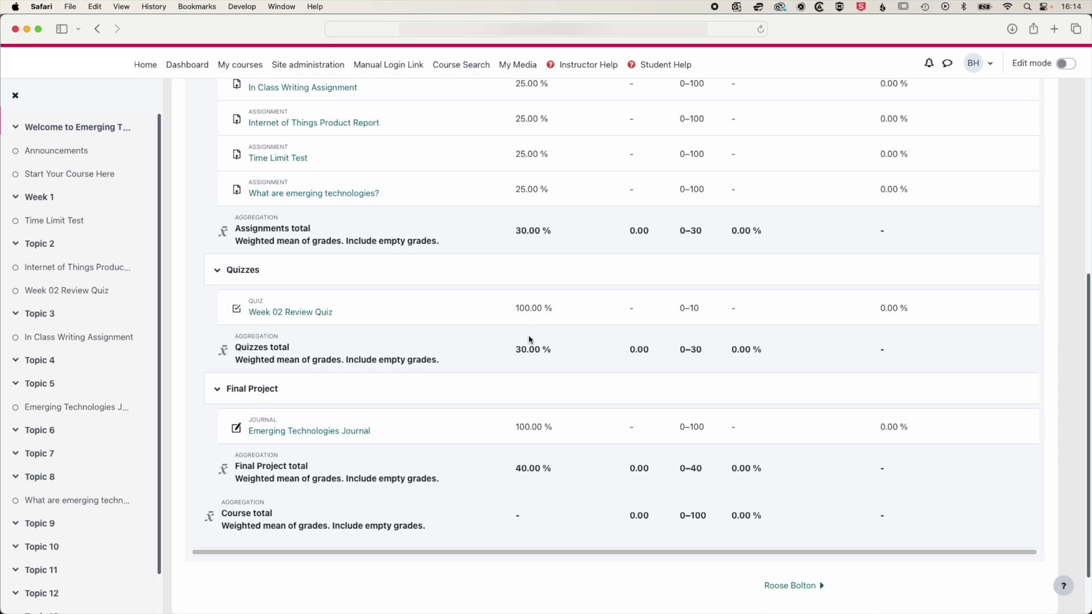
{"action": "scroll", "coordinate": [527, 353], "scroll_direction": "down", "scroll_amount": 2}
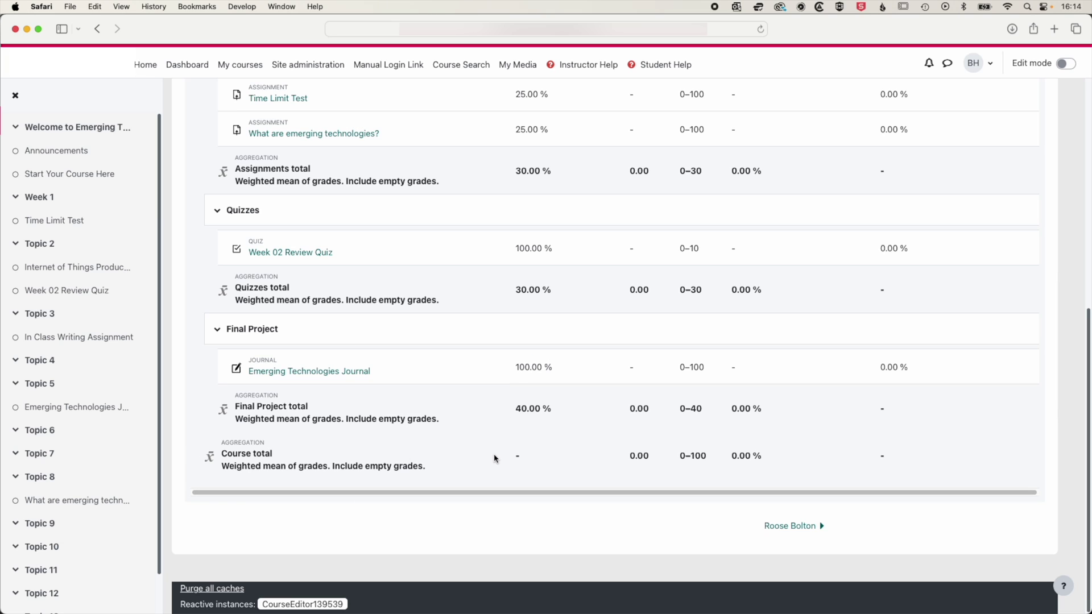
{"action": "scroll", "coordinate": [490, 397], "scroll_direction": "up", "scroll_amount": 1}
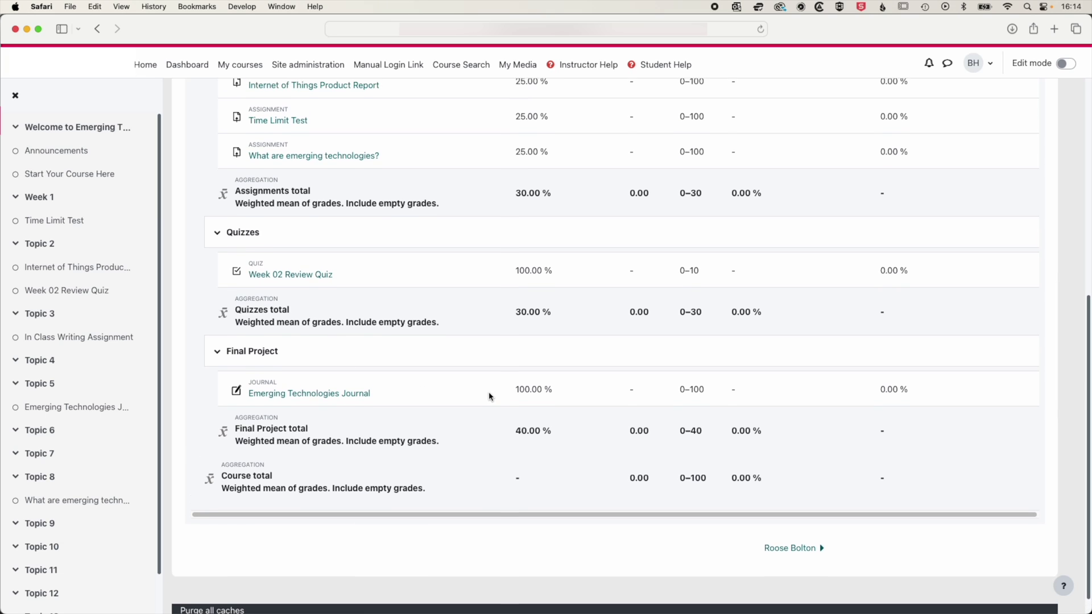
{"action": "scroll", "coordinate": [489, 396], "scroll_direction": "up", "scroll_amount": 10}
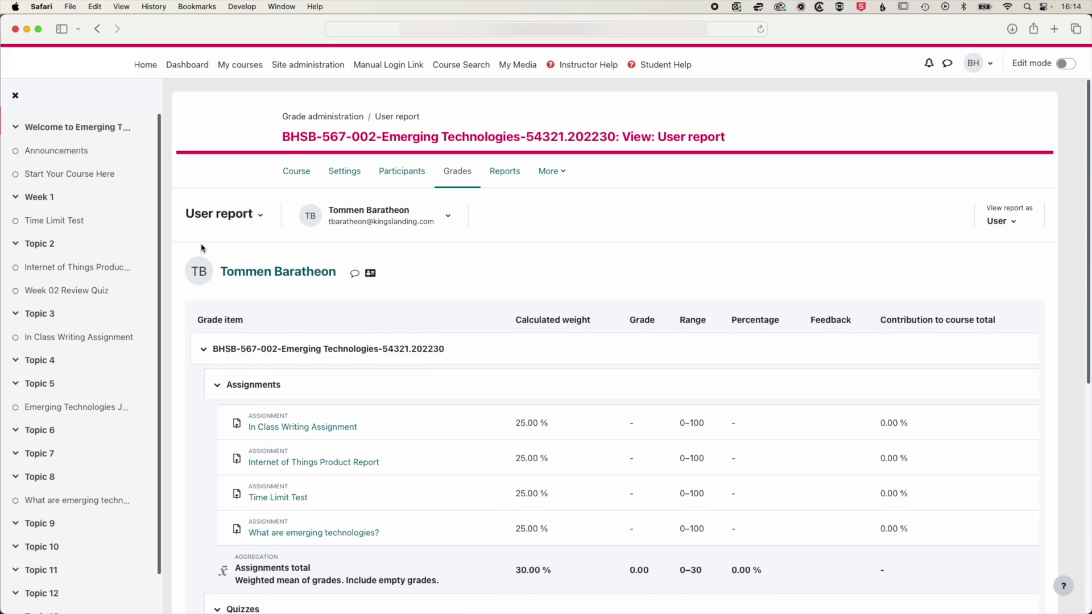
{"action": "left_click", "coordinate": [250, 220]}
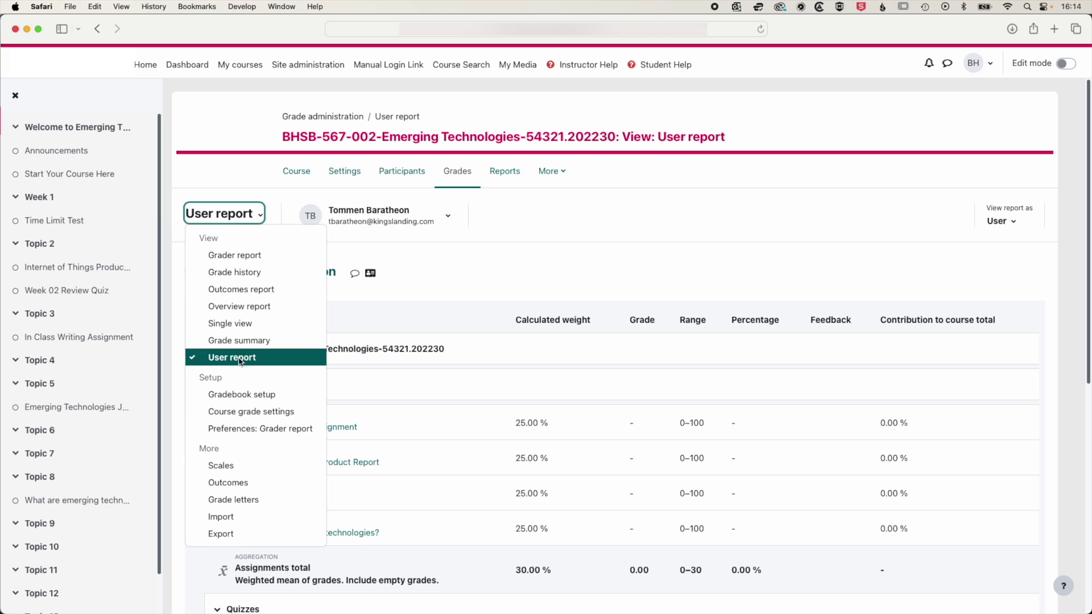
Step: Review Gradebook setup categories: Assignments 30, Quizzes 30, Final Project 40, Non graded items 0
{"action": "left_click", "coordinate": [243, 395]}
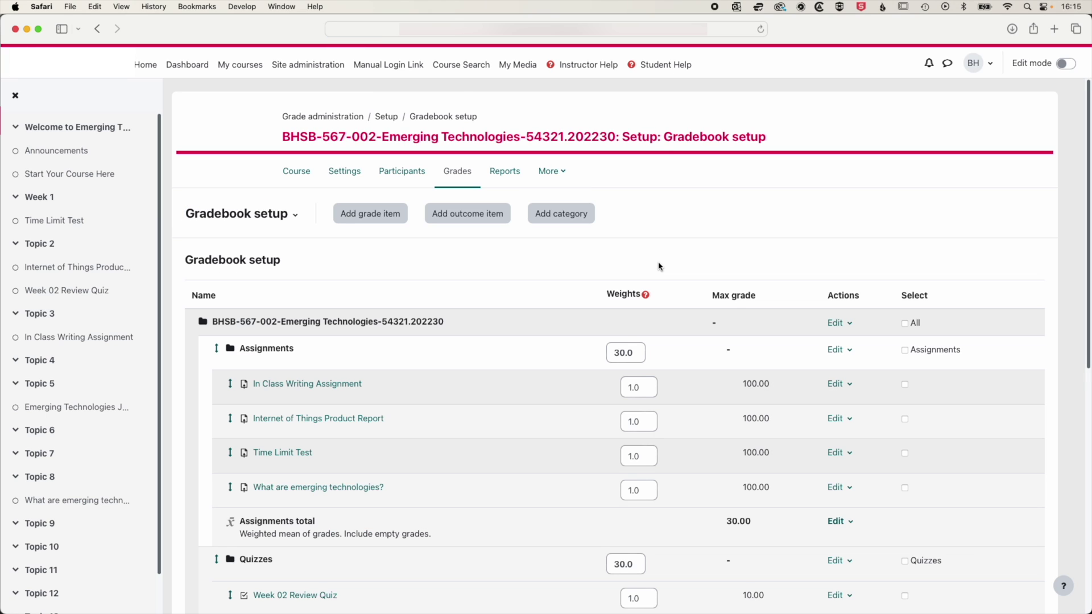
{"action": "scroll", "coordinate": [658, 267], "scroll_direction": "down", "scroll_amount": 3}
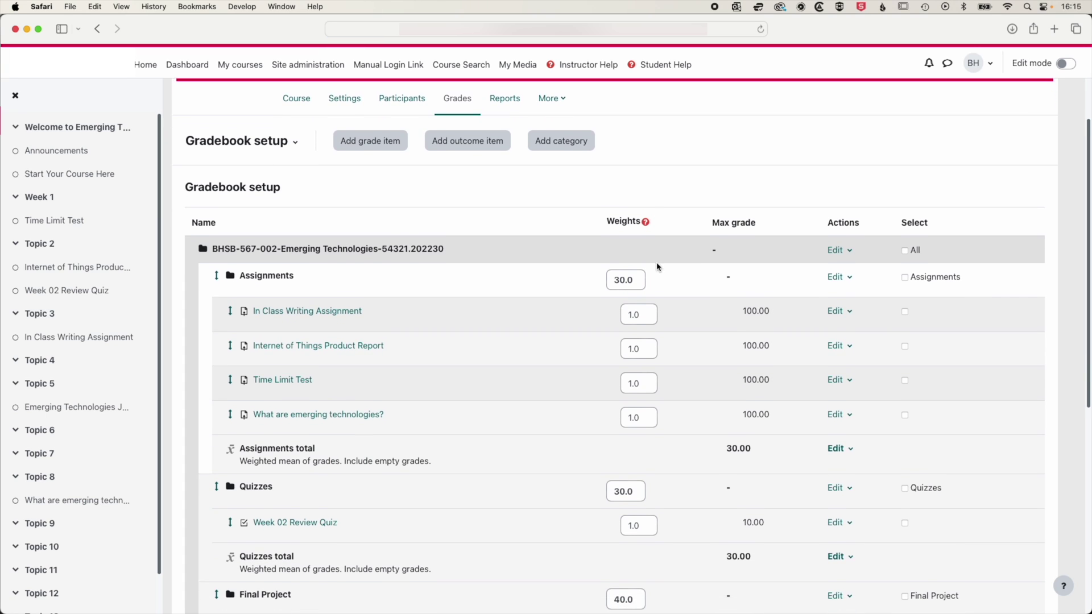
{"action": "scroll", "coordinate": [515, 274], "scroll_direction": "up", "scroll_amount": 1}
{"action": "scroll", "coordinate": [516, 275], "scroll_direction": "down", "scroll_amount": 5}
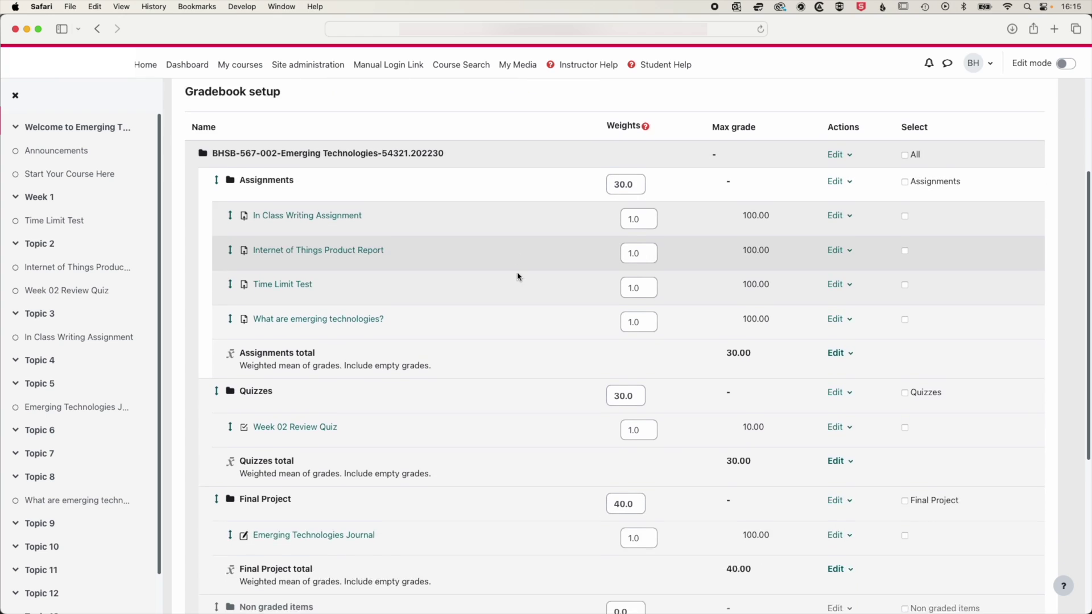
{"action": "scroll", "coordinate": [519, 277], "scroll_direction": "down", "scroll_amount": 3}
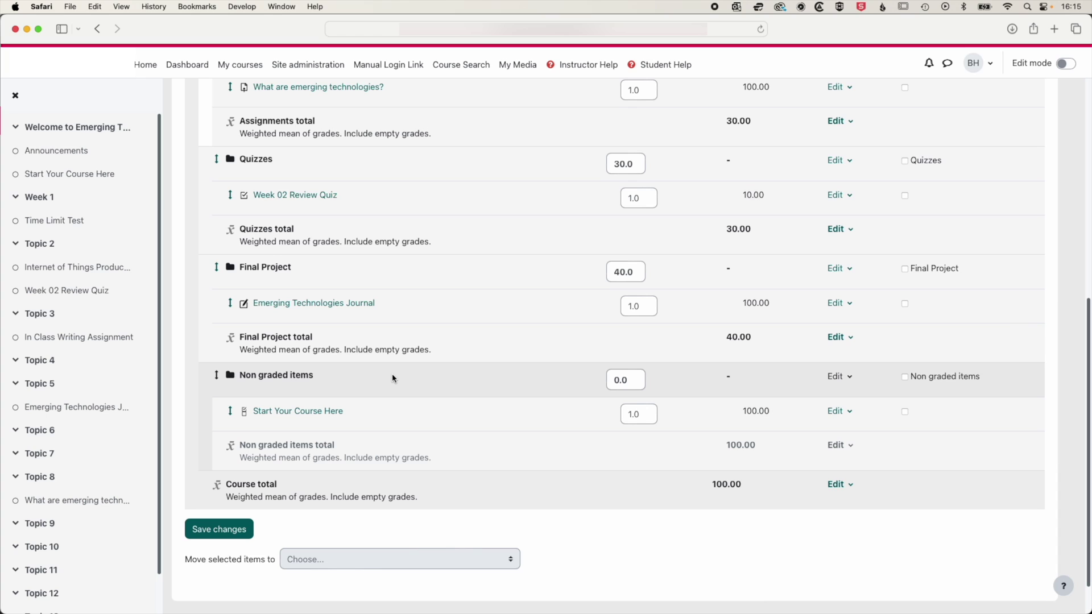
{"action": "scroll", "coordinate": [395, 378], "scroll_direction": "up", "scroll_amount": 4}
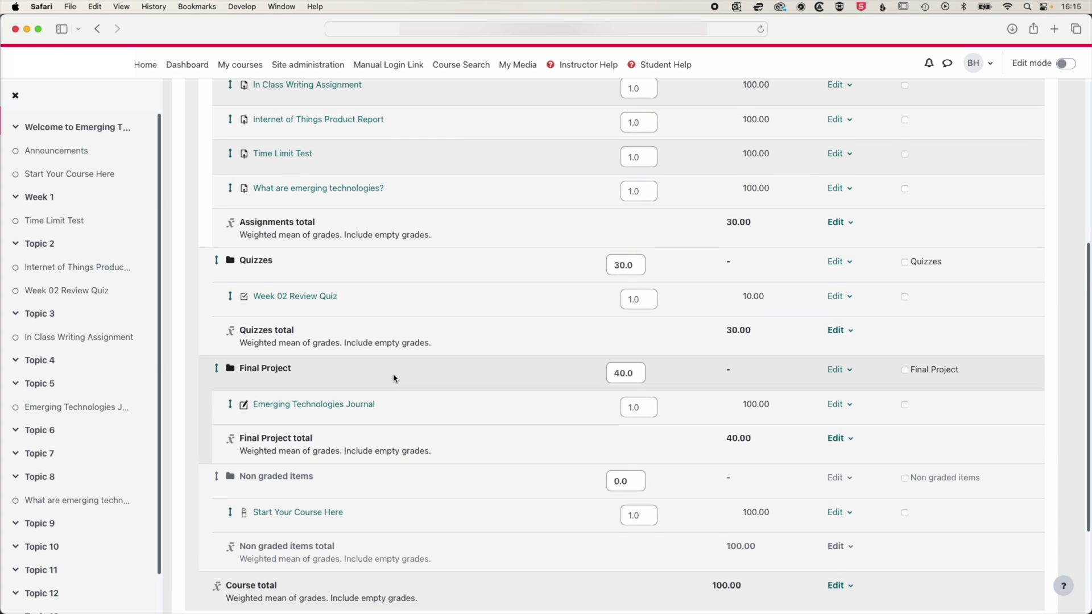